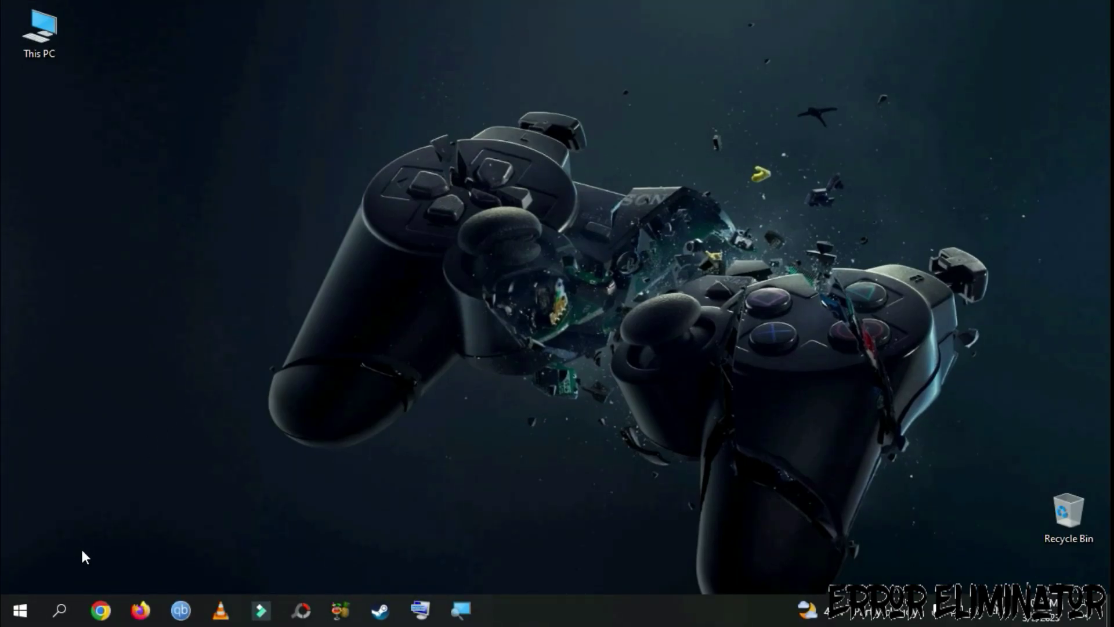
Launch NVIDIA Control Panel from Windows Start search results
left_click(60, 610)
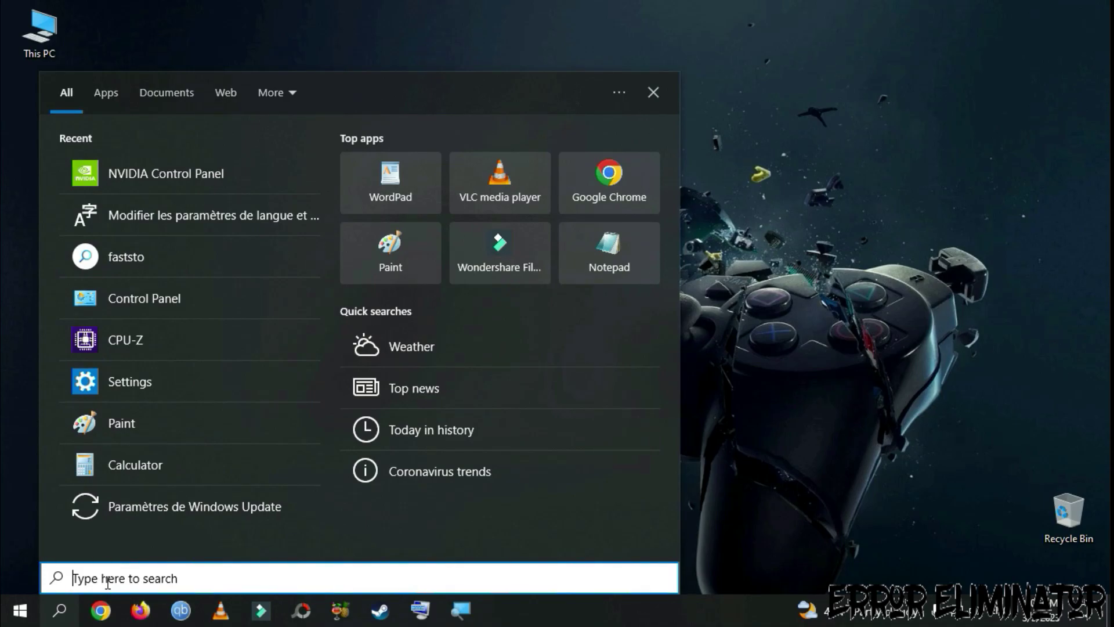
type("nvidia co")
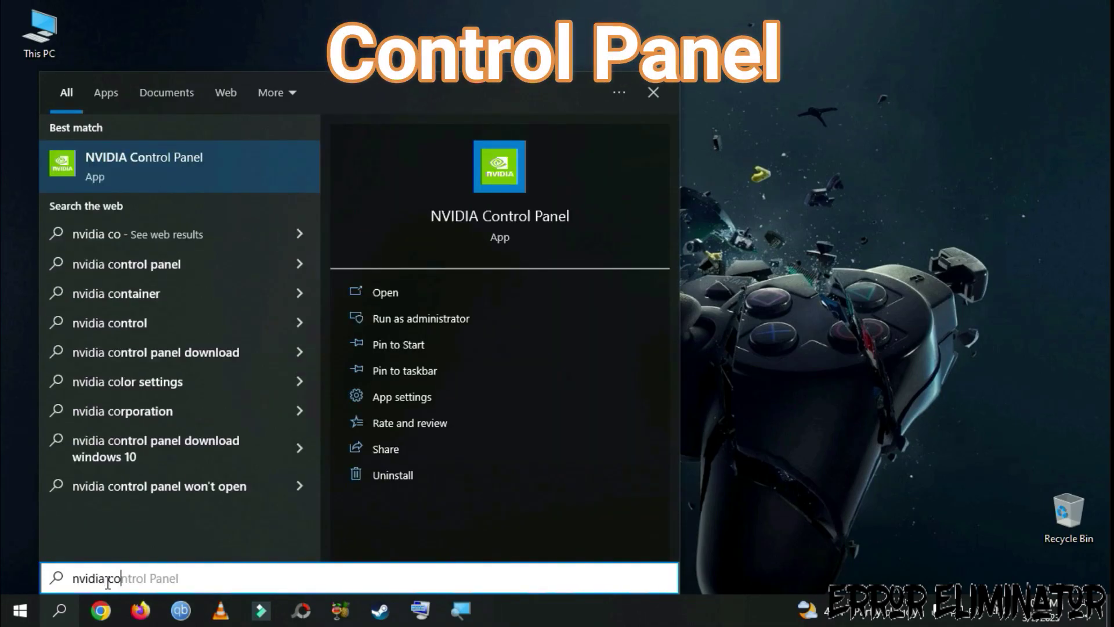
type("ntrol panel")
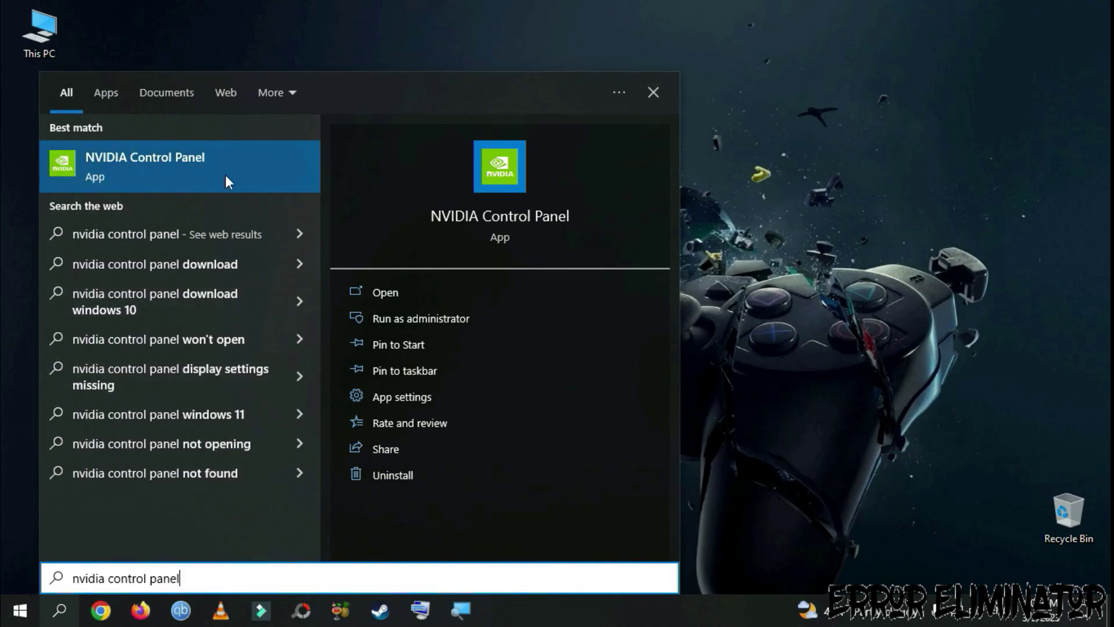
left_click(213, 165)
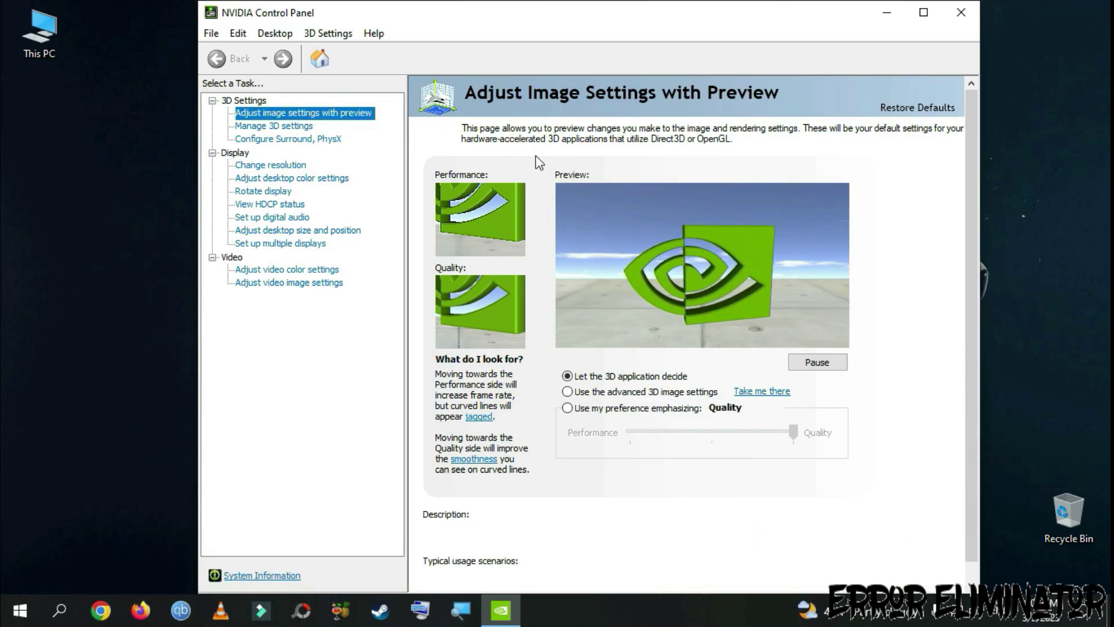
Switch image settings to 'Use the advanced 3D image settings'
left_click(568, 392)
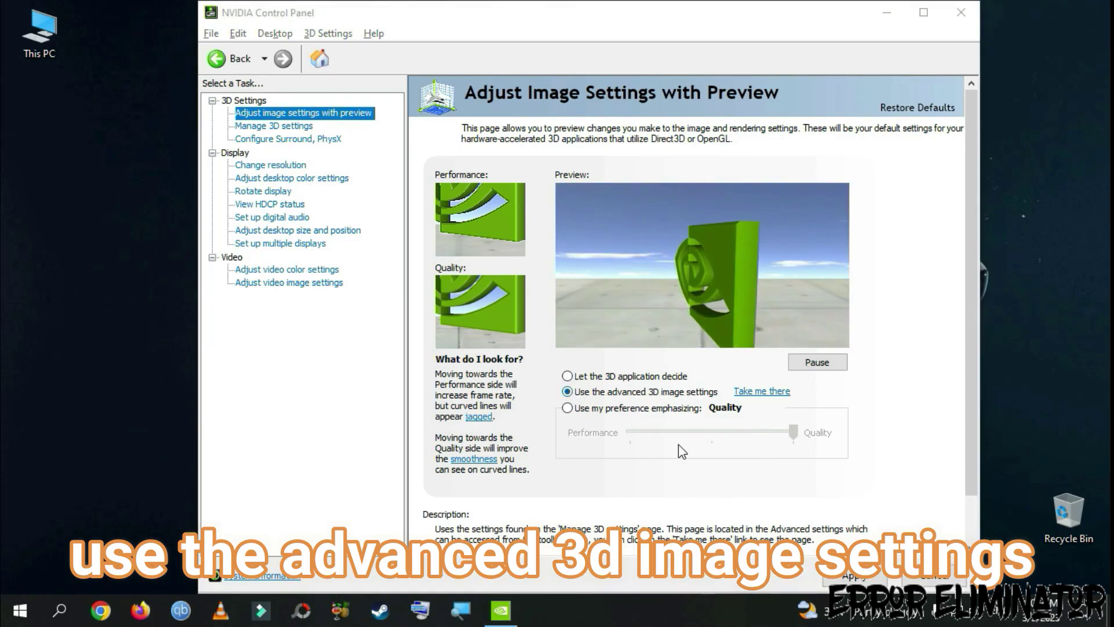
Apply the image settings, then raise desktop Digital vibrance from 50% to 65% and apply
left_click(854, 574)
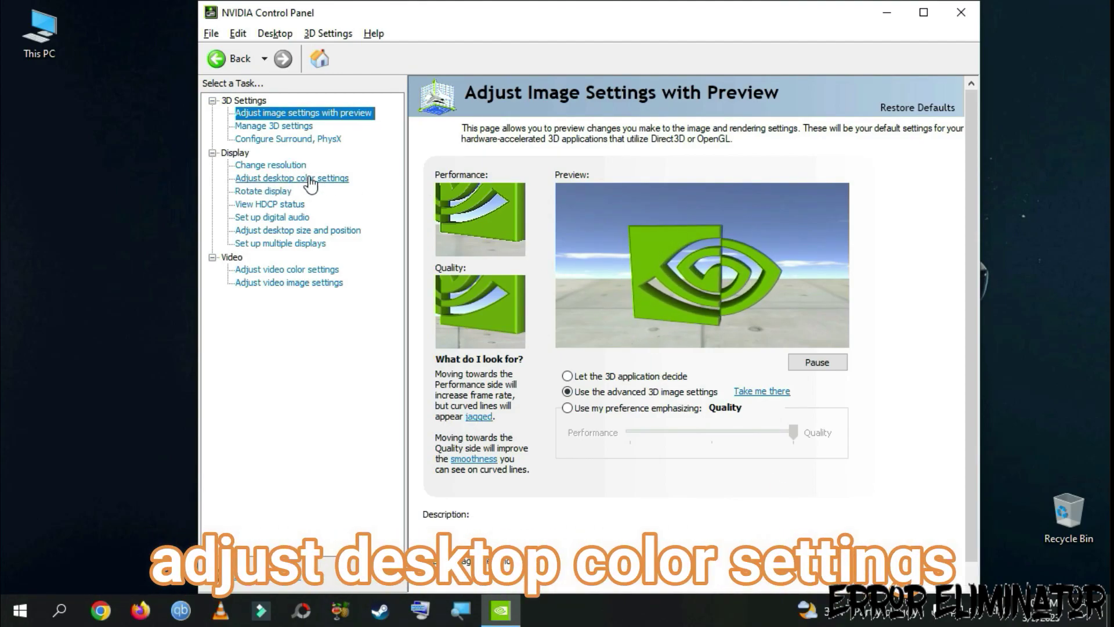
left_click(279, 180)
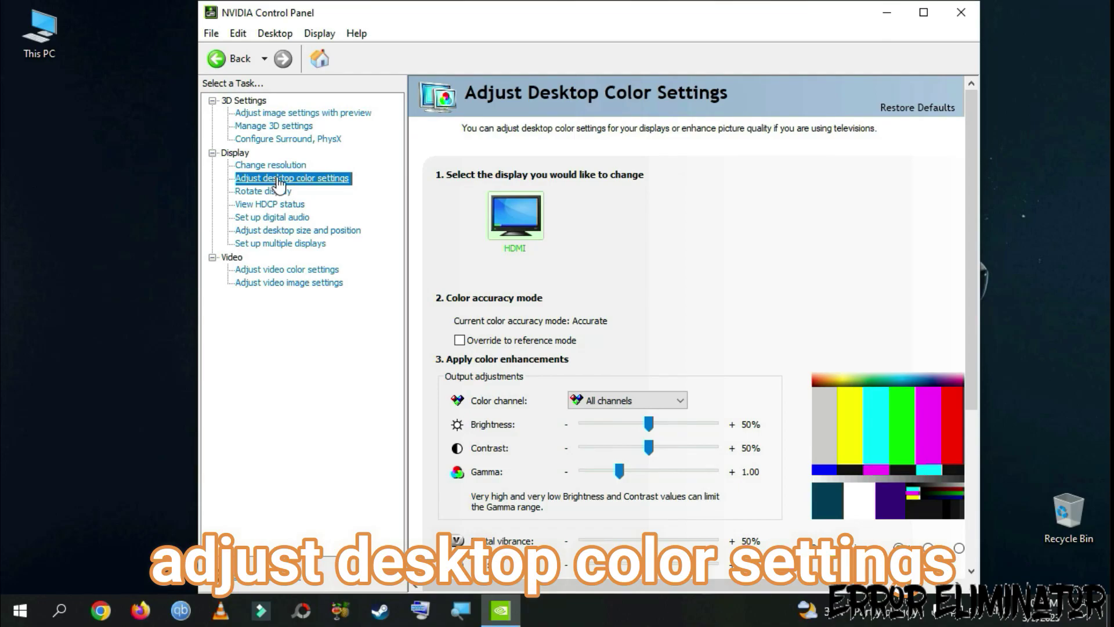
scroll(972, 240, "down", 1)
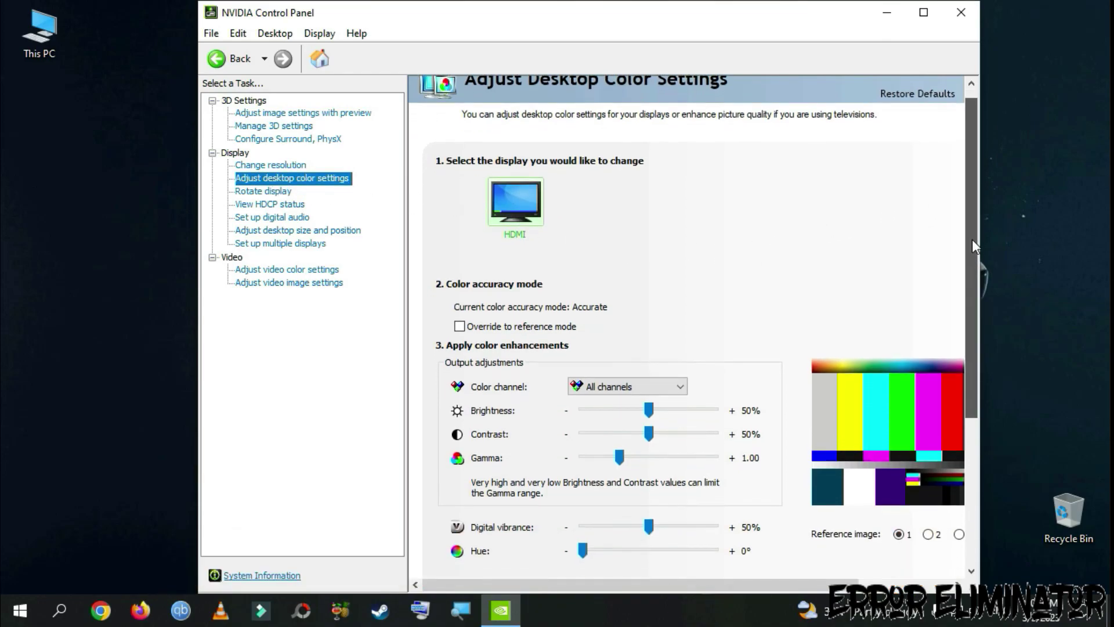
left_click_drag(973, 239, 974, 372)
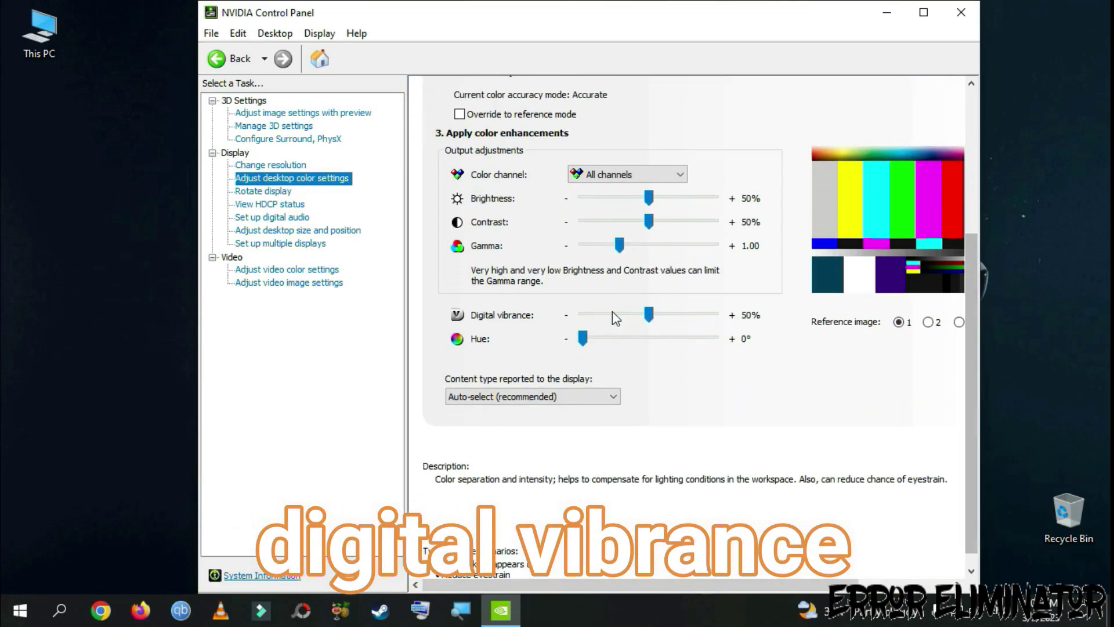
left_click(648, 314)
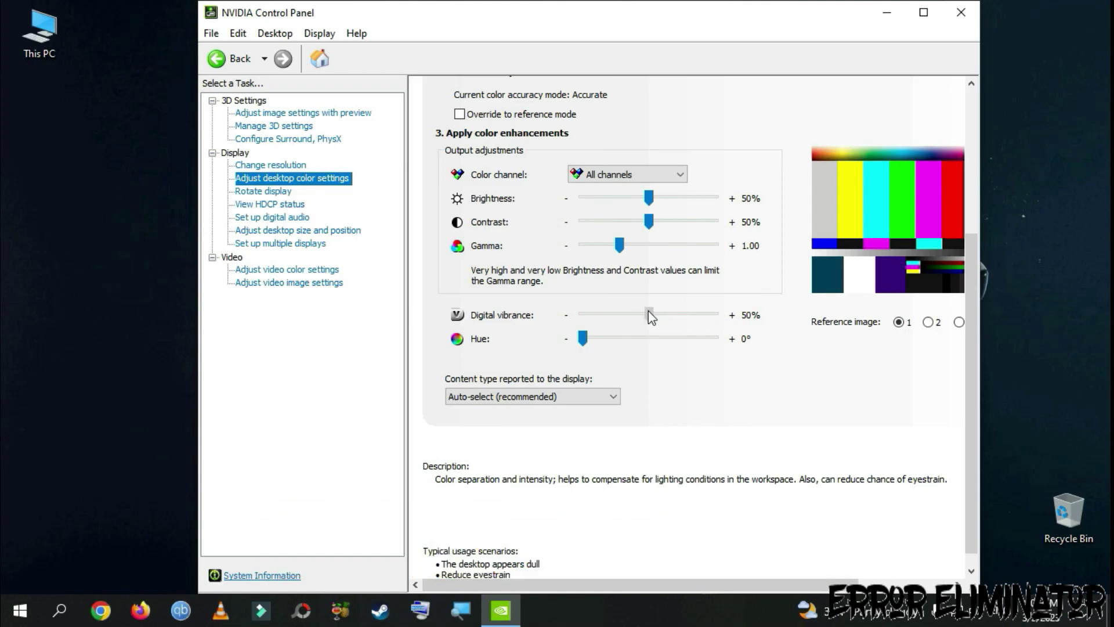
left_click_drag(648, 315, 669, 314)
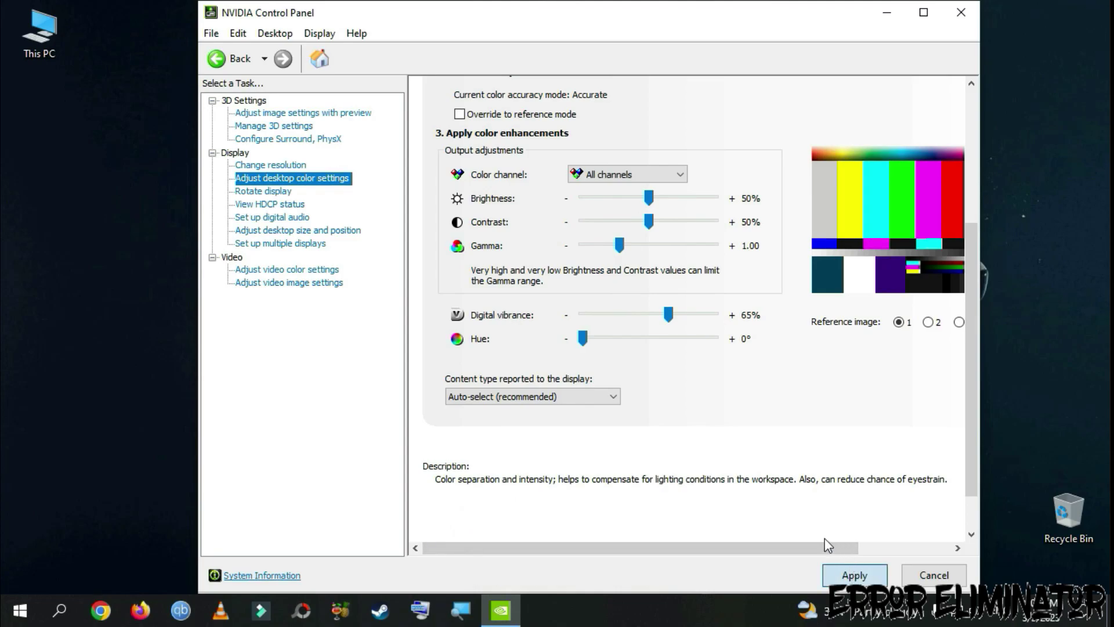
left_click(855, 575)
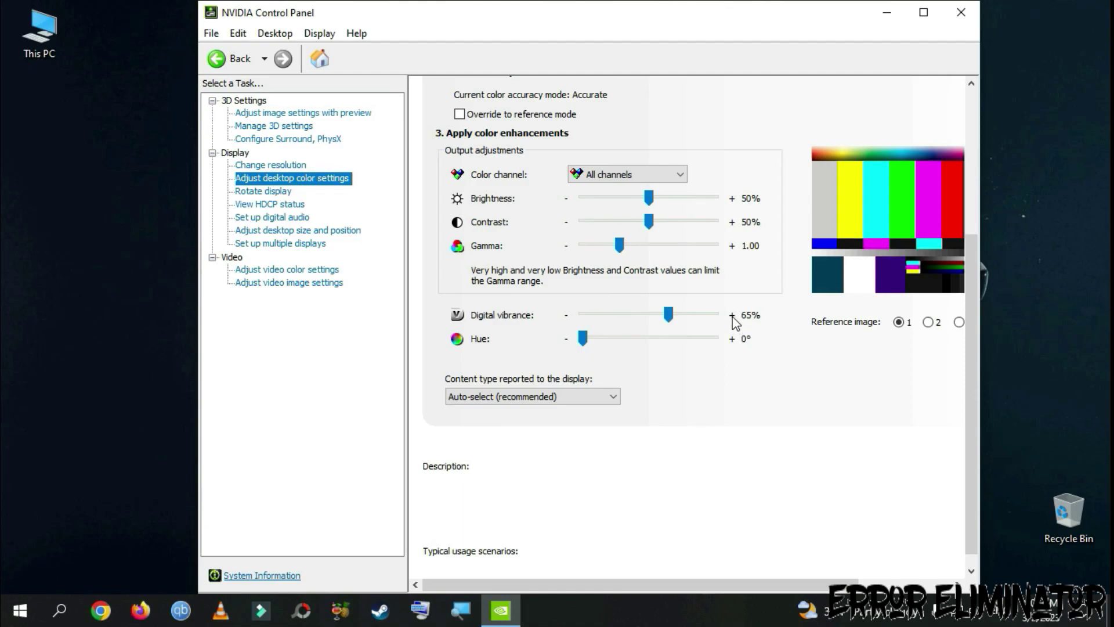
Set the global Shader Cache Size to 100 GB instead of Driver Default and apply
left_click(261, 126)
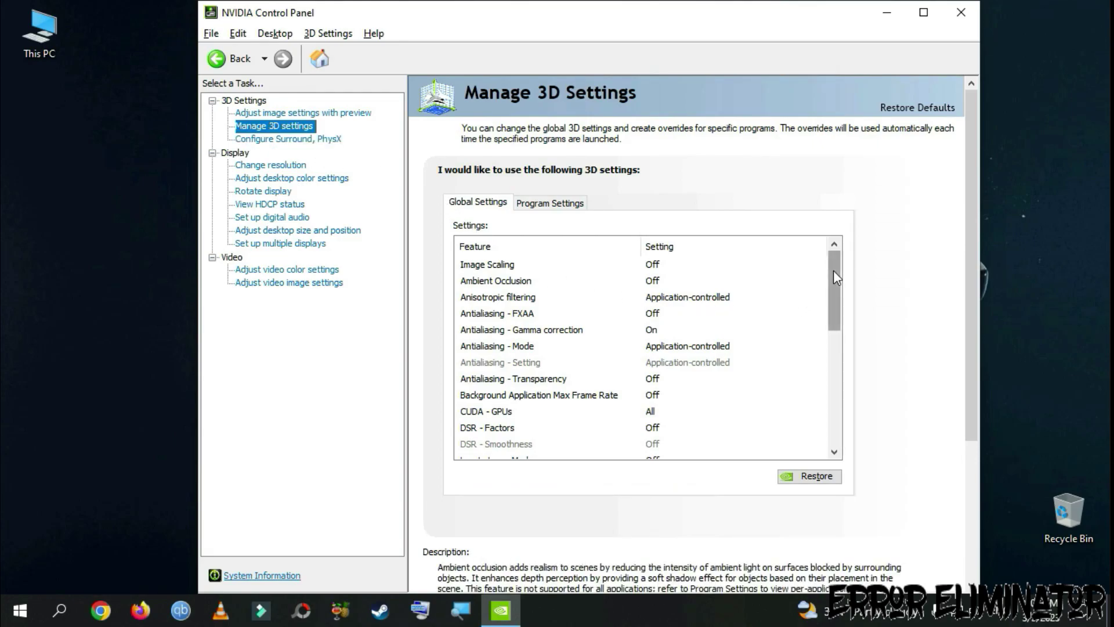
left_click_drag(833, 270, 829, 366)
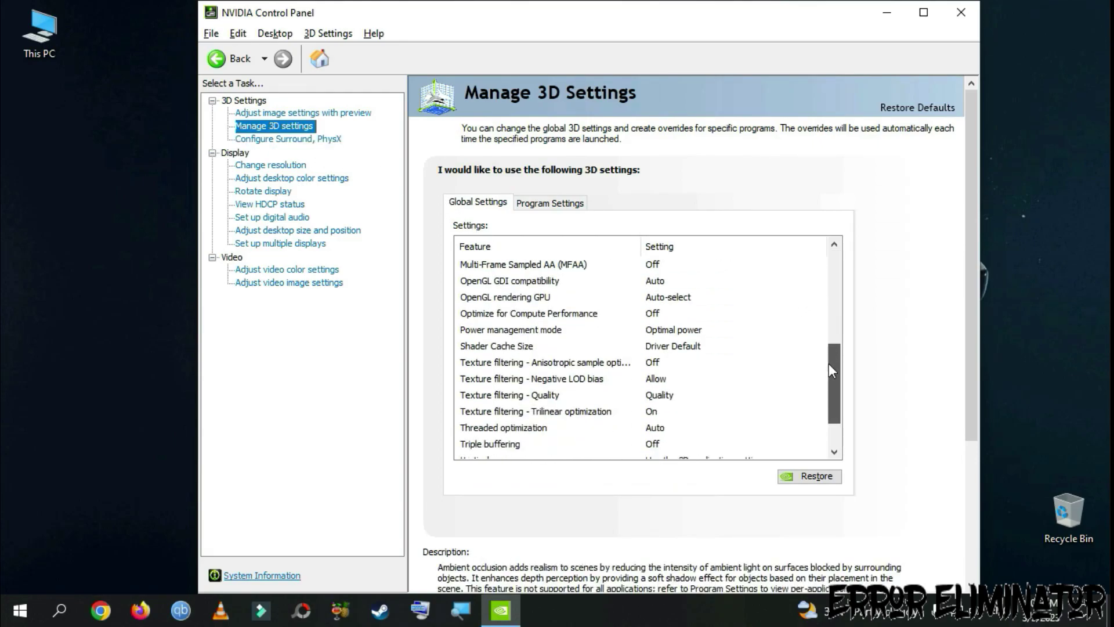
left_click(563, 348)
left_click(684, 349)
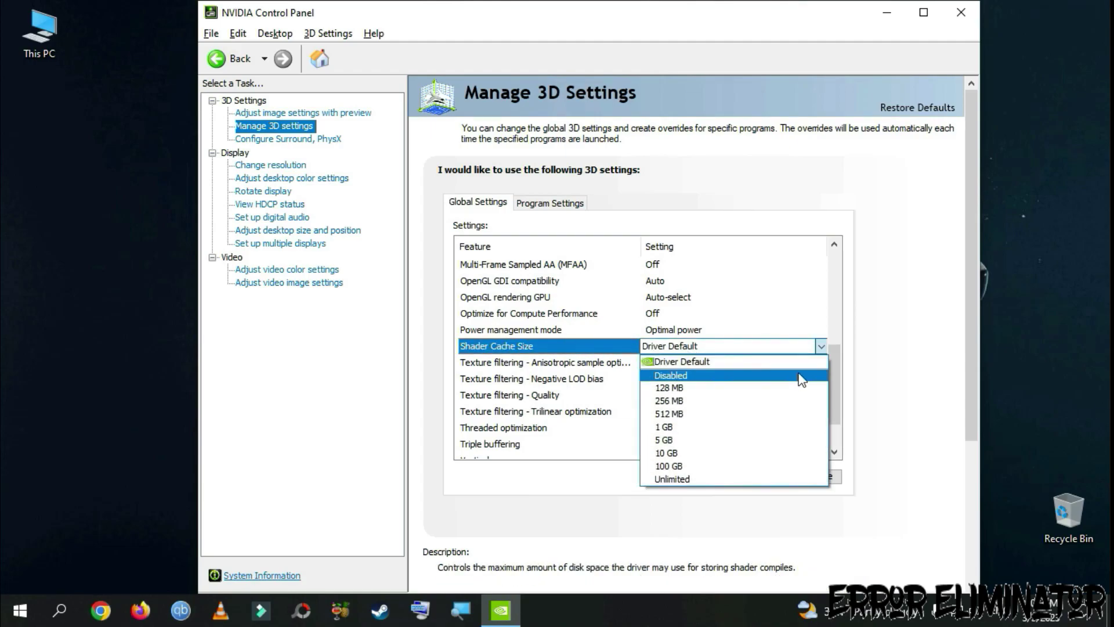
left_click(681, 468)
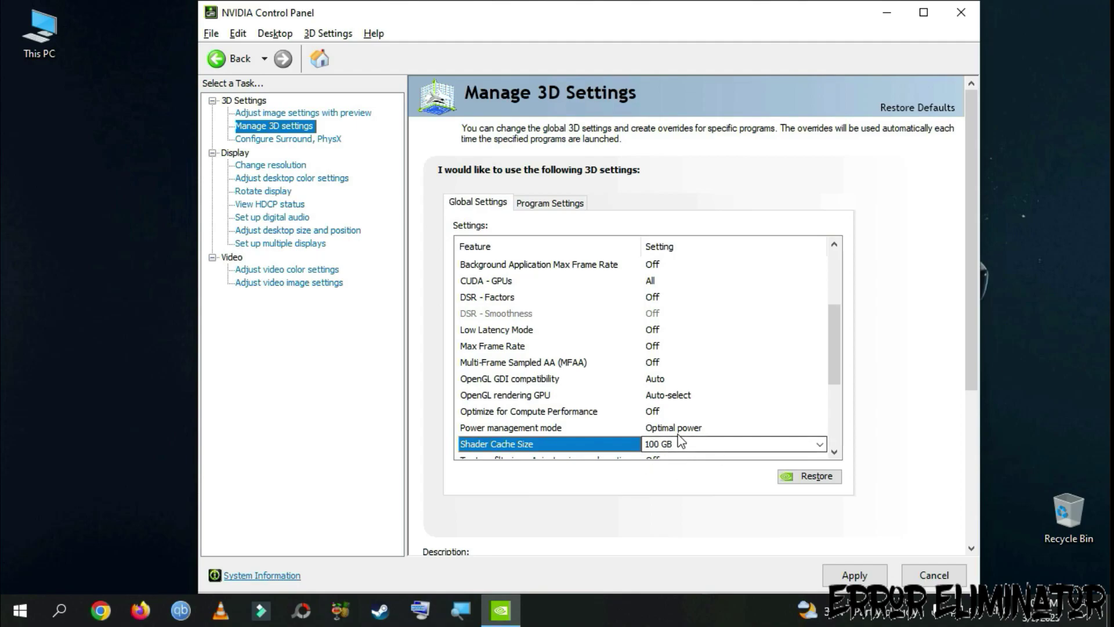
left_click(861, 580)
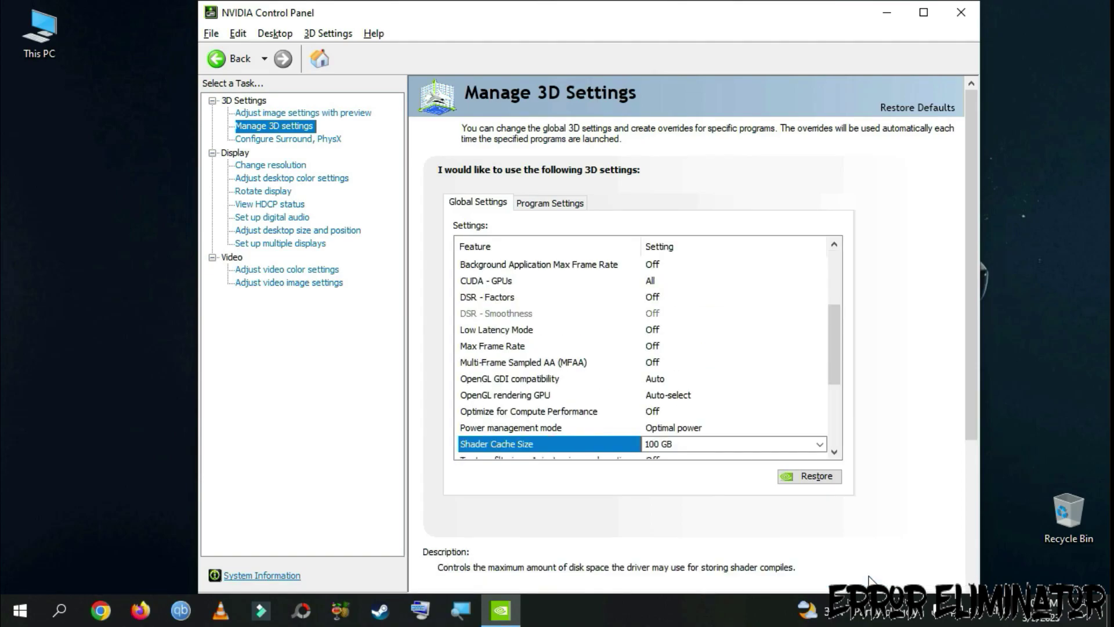
In Chrome's Program Settings, set Image Scaling Off, anisotropic filtering 16x, gamma correction antialiasing Off
left_click(563, 207)
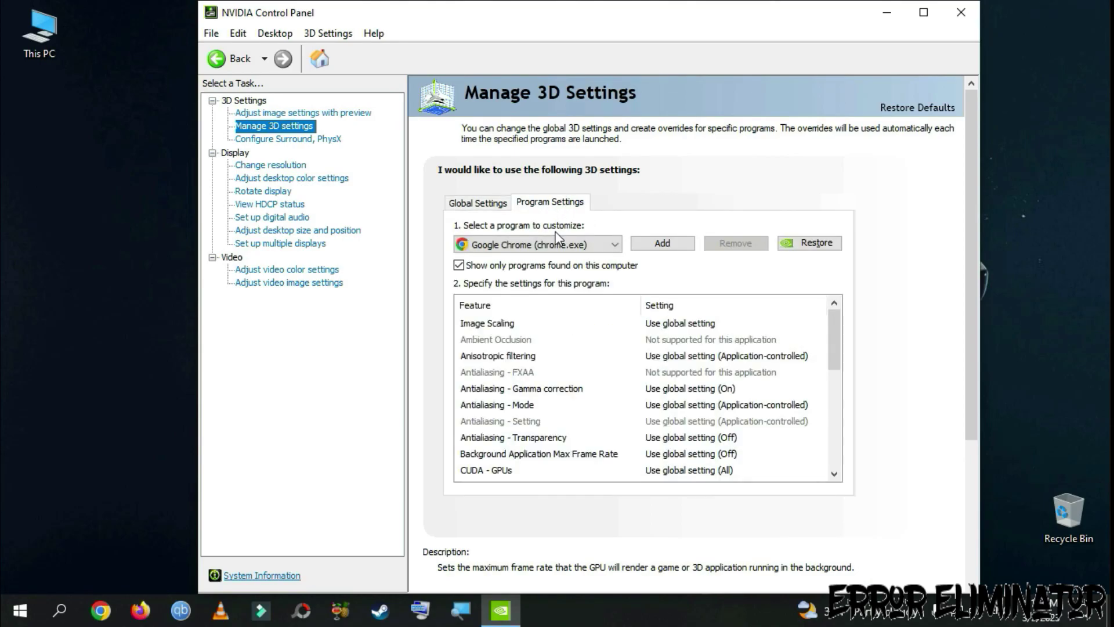
left_click(685, 325)
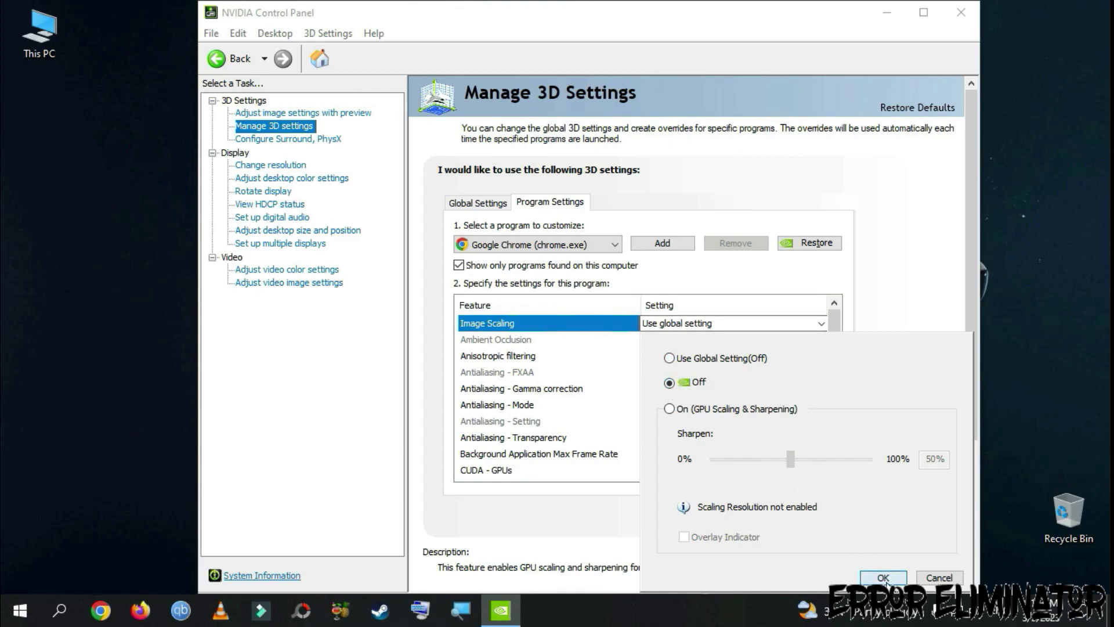
left_click(882, 578)
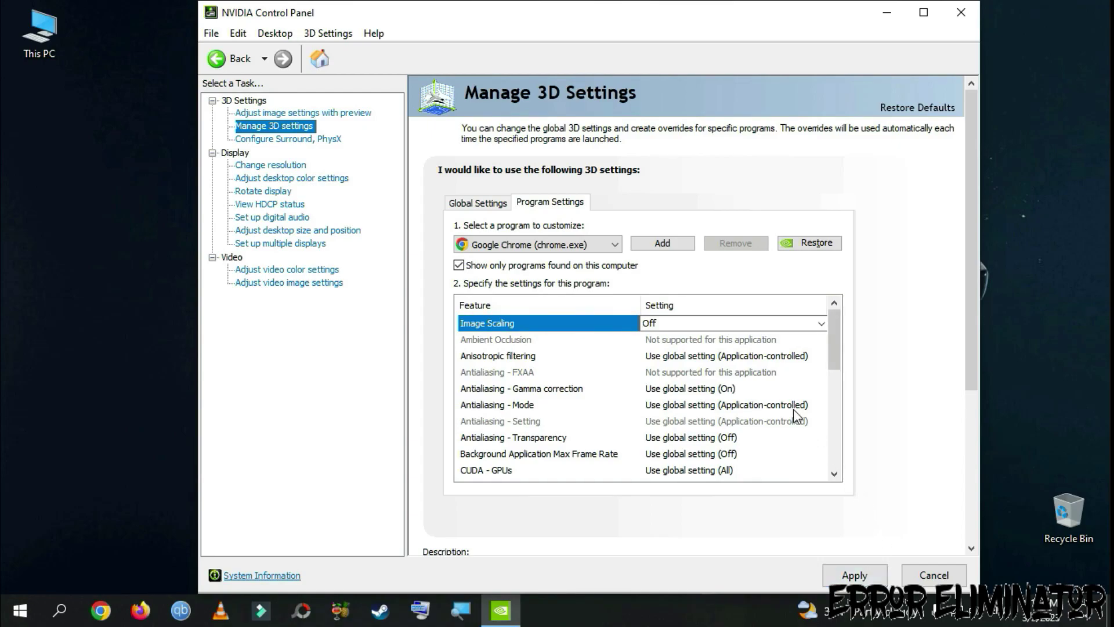
left_click(717, 356)
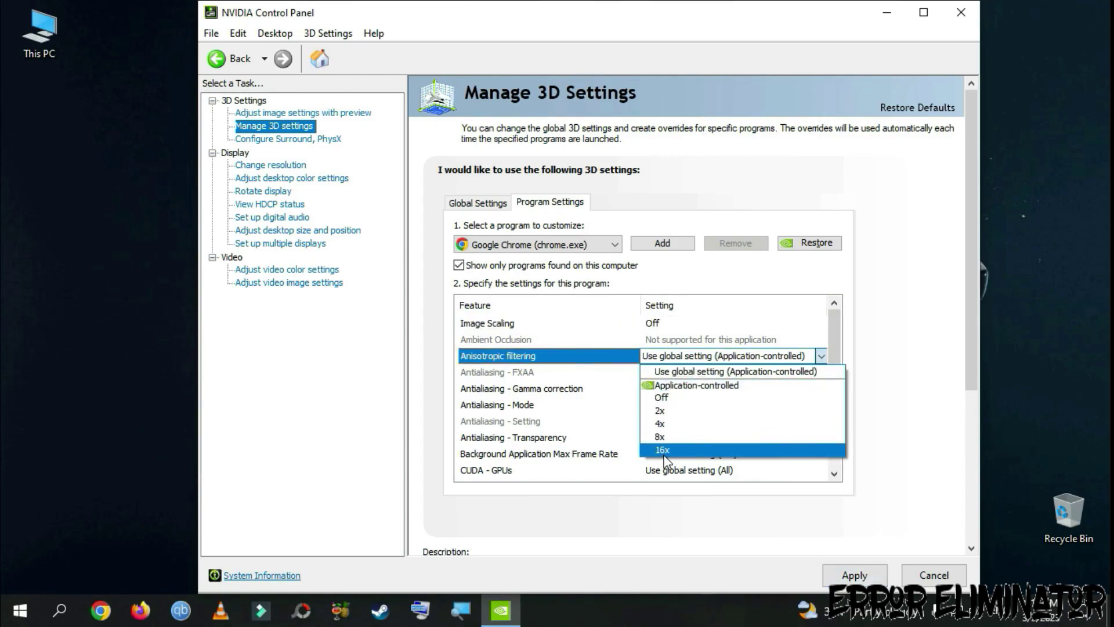
left_click(693, 449)
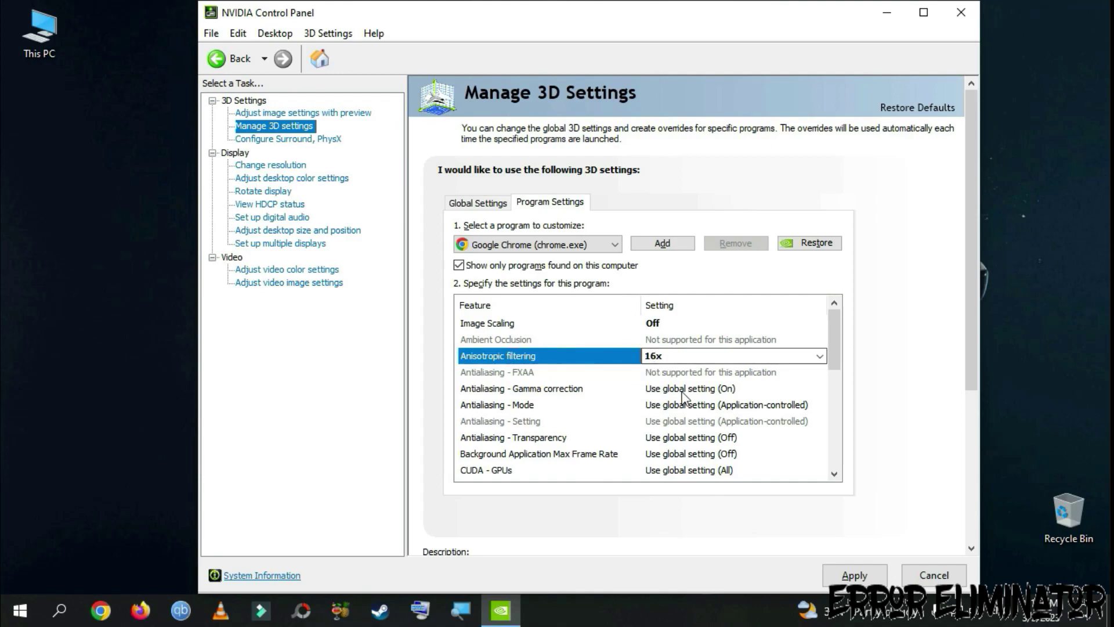
left_click(646, 388)
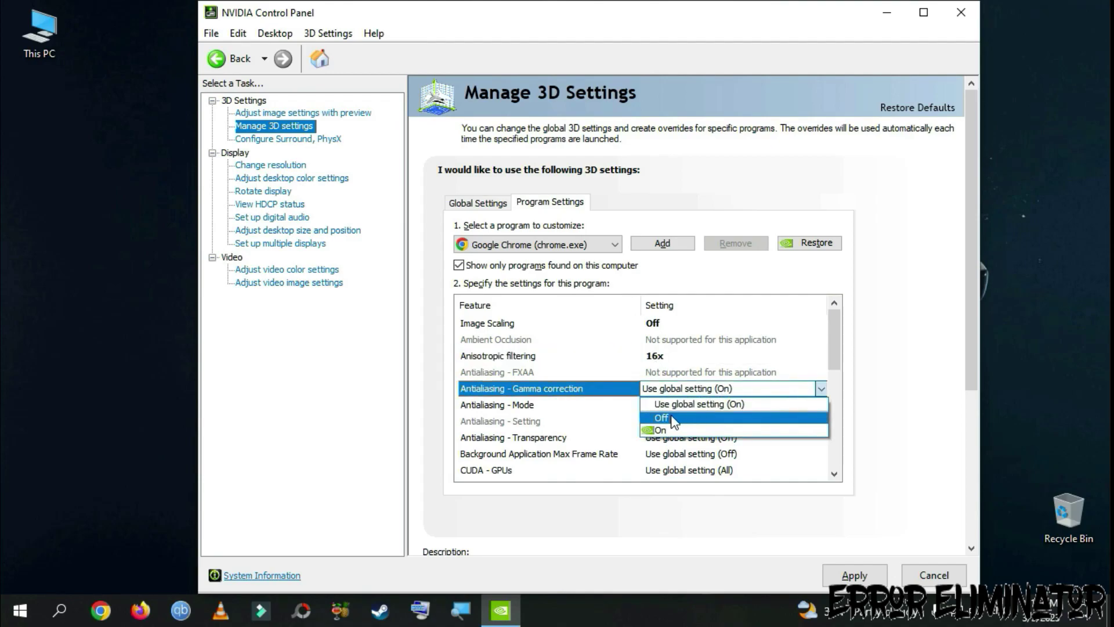
left_click(699, 418)
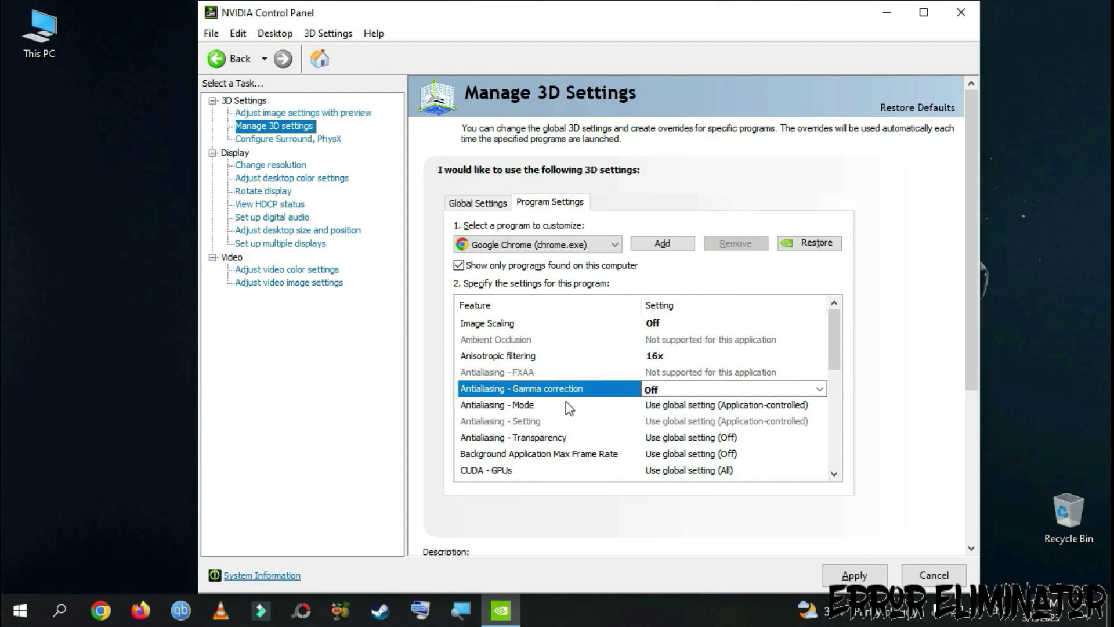
Set antialiasing mode Application-controlled, transparency antialiasing Off, and background application frame rate Off
left_click(505, 406)
left_click(818, 405)
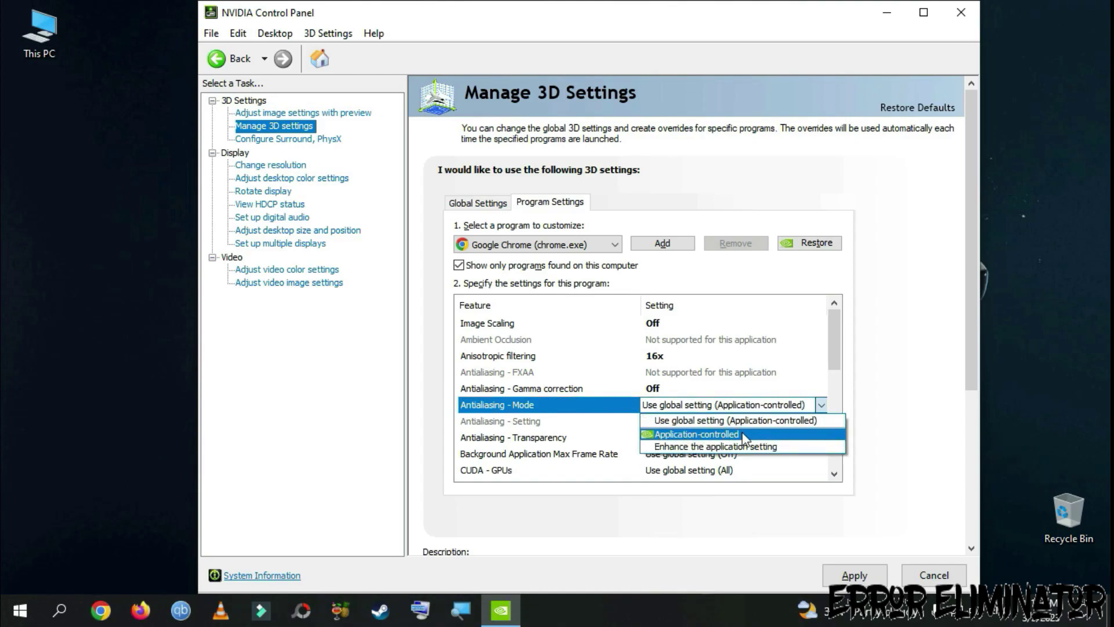
left_click(713, 435)
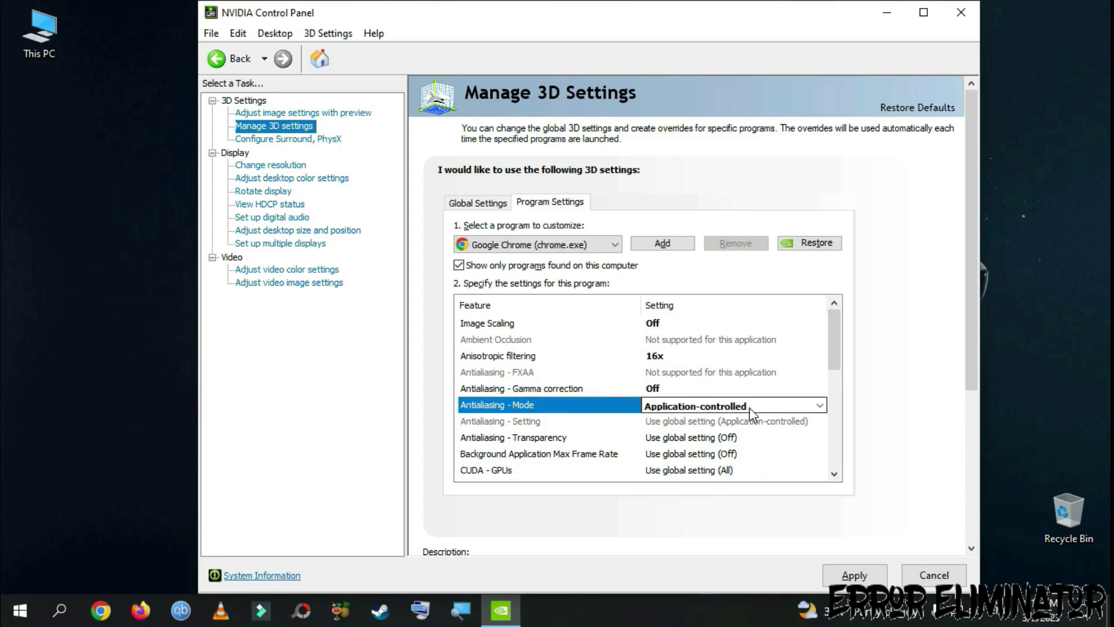
left_click(523, 438)
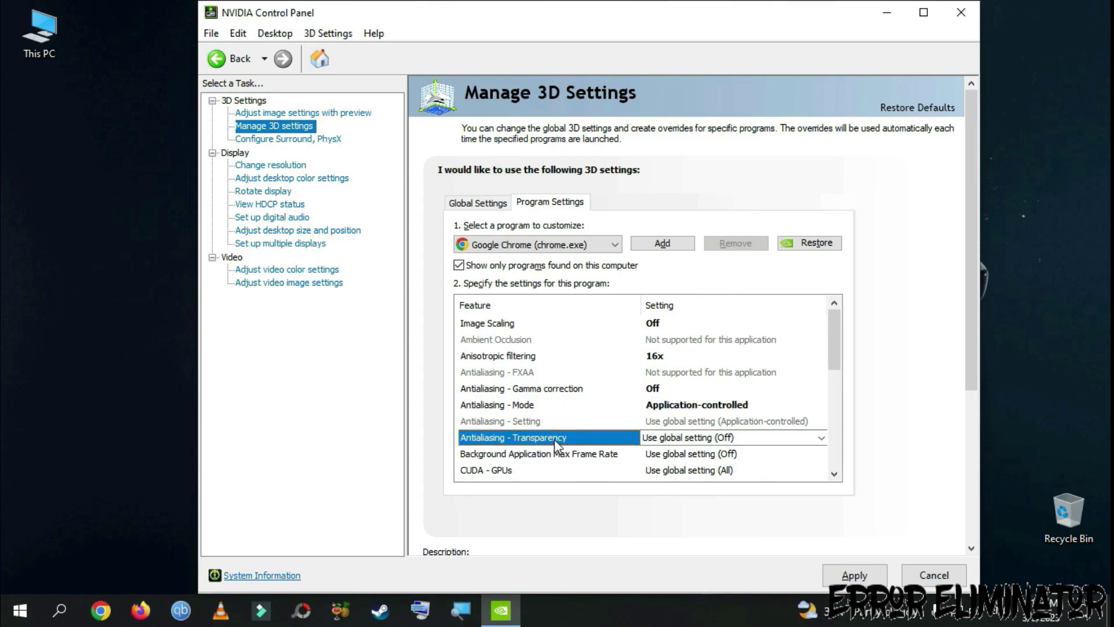
left_click(731, 437)
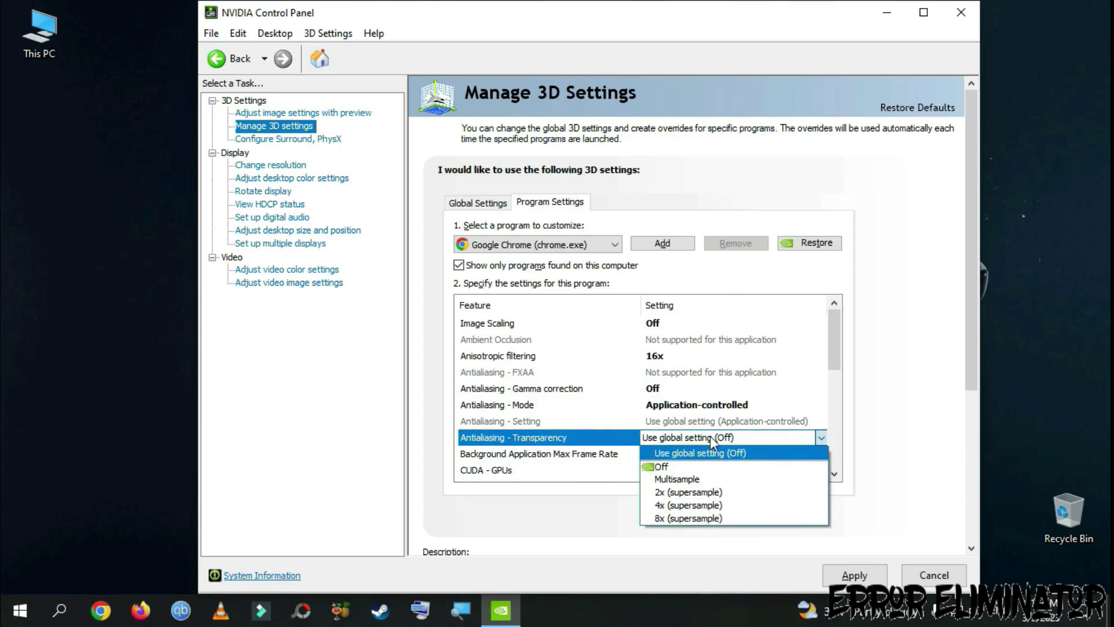
left_click(677, 467)
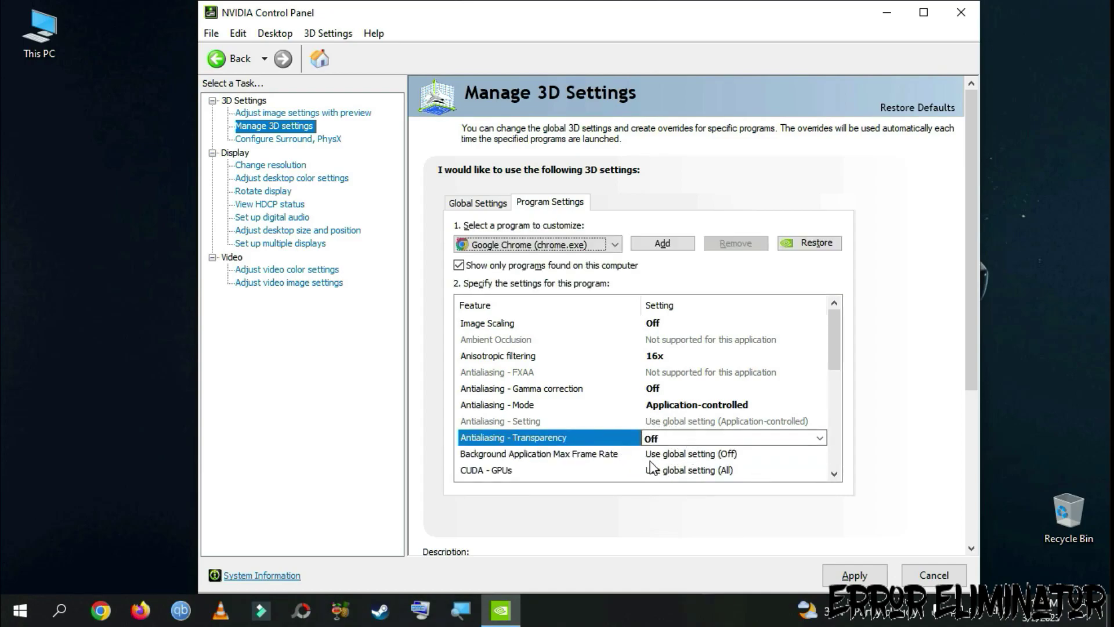
left_click(662, 454)
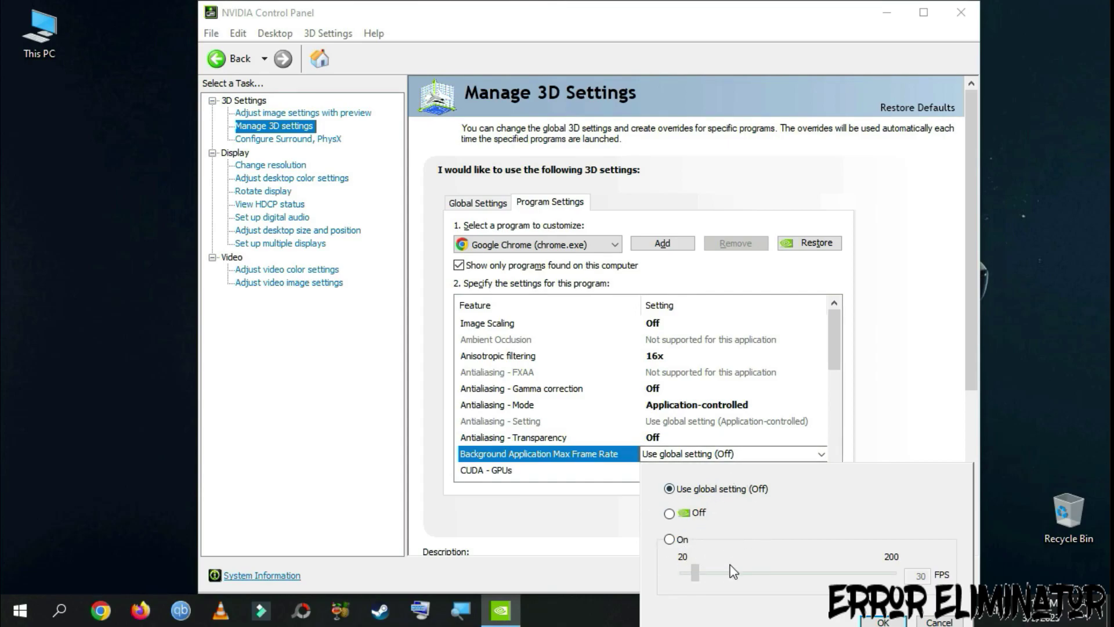
left_click(671, 513)
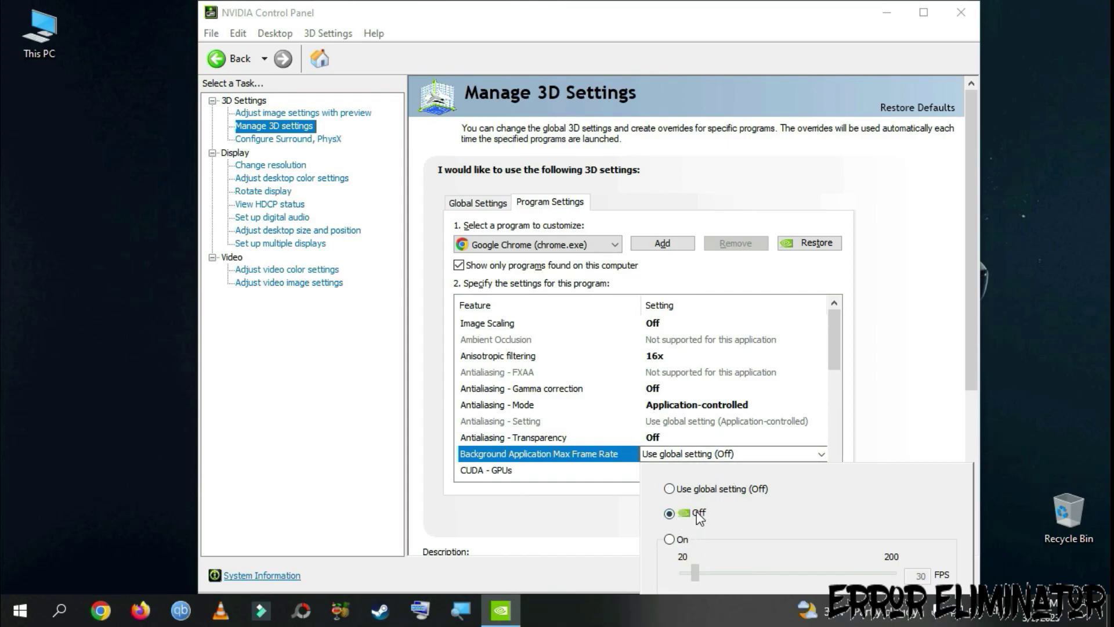
left_click(835, 360)
scroll(835, 359, "down", 4)
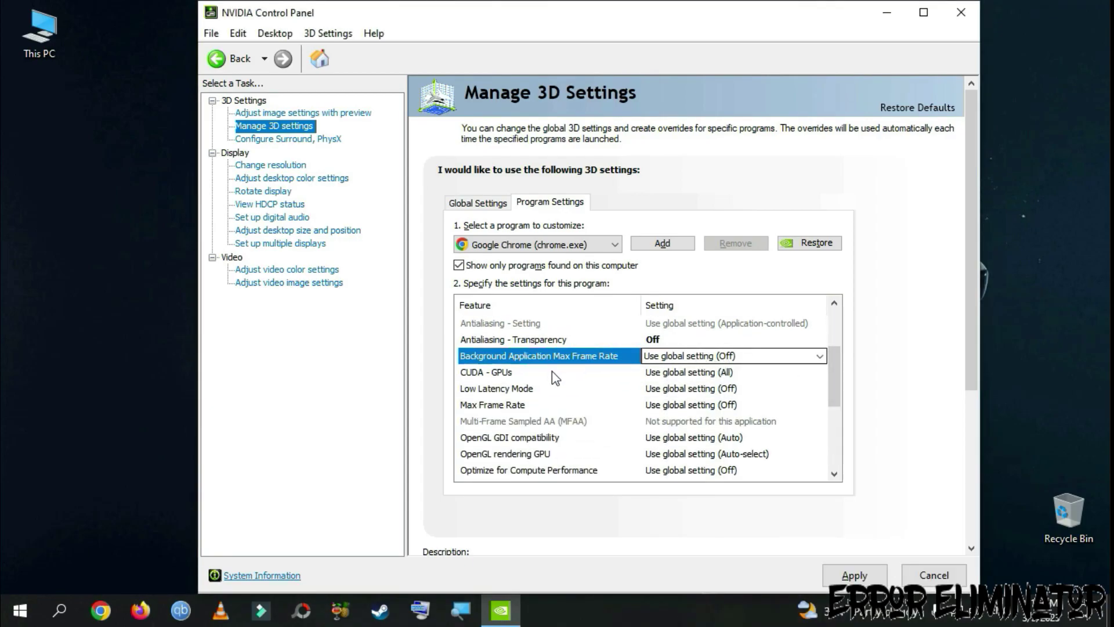
Set Chrome's Low Latency Mode to Ultra and turn the Max Frame Rate cap Off
left_click(480, 388)
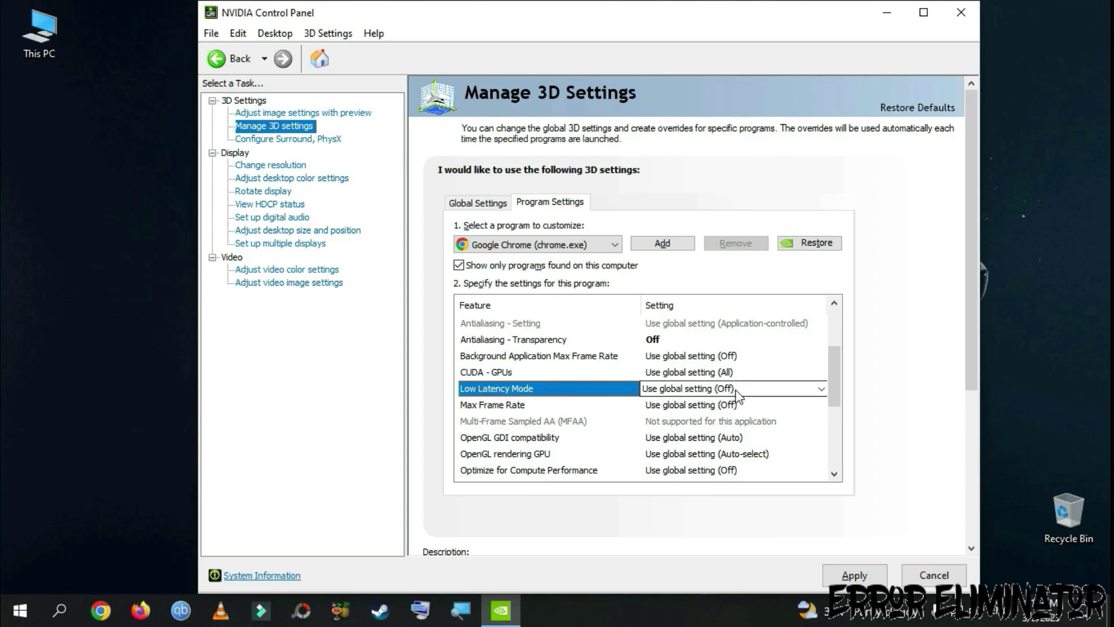
left_click(679, 388)
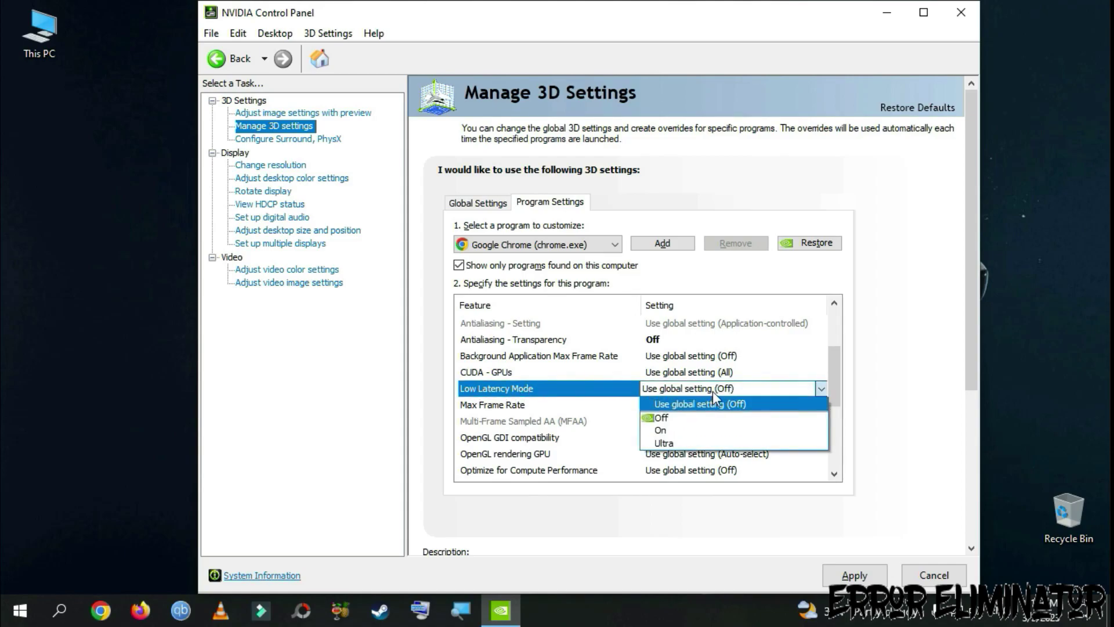
left_click(680, 444)
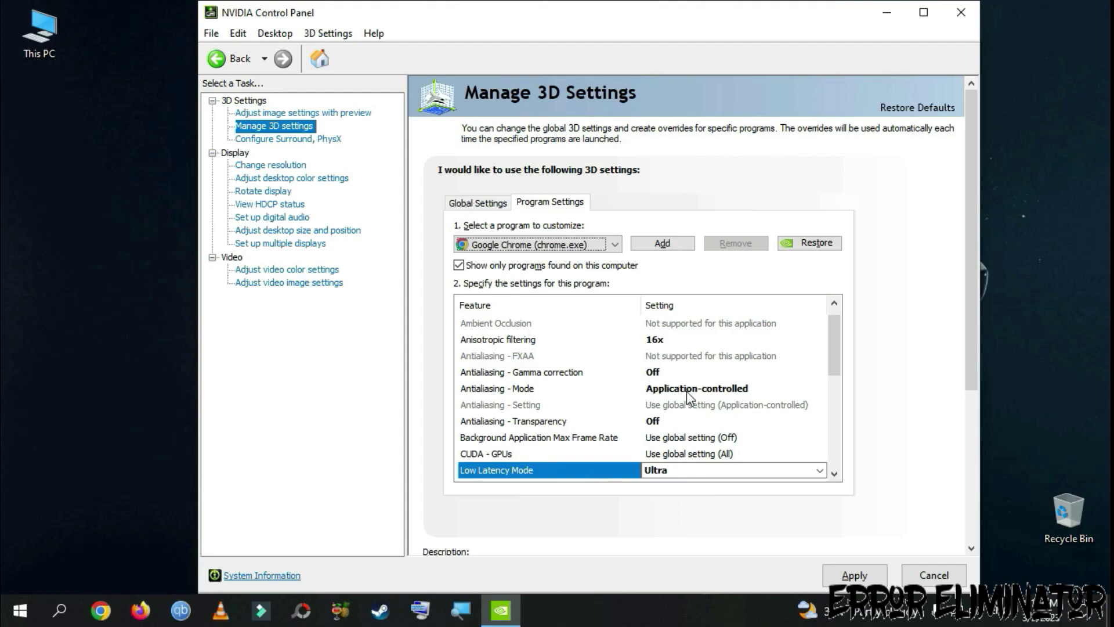
scroll(832, 392, "down", 3)
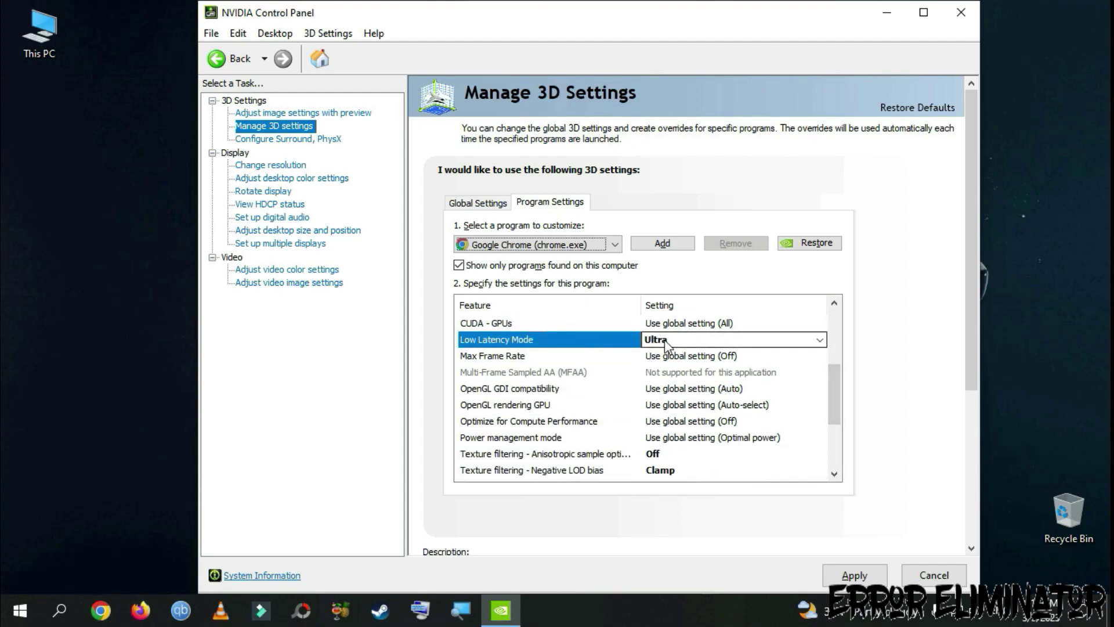
left_click(502, 357)
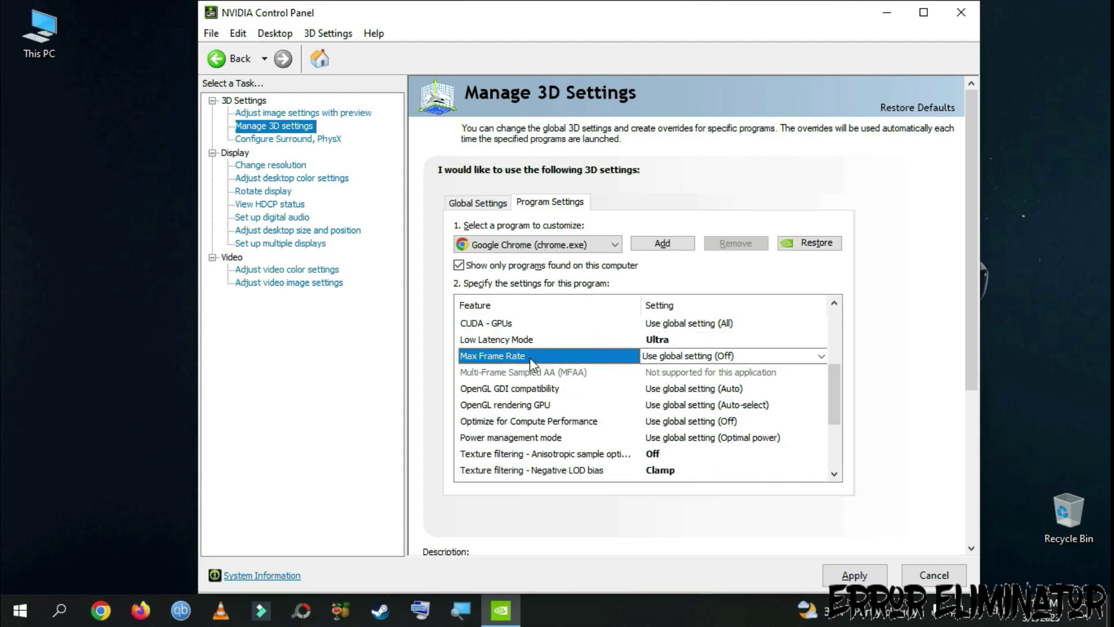
left_click(731, 355)
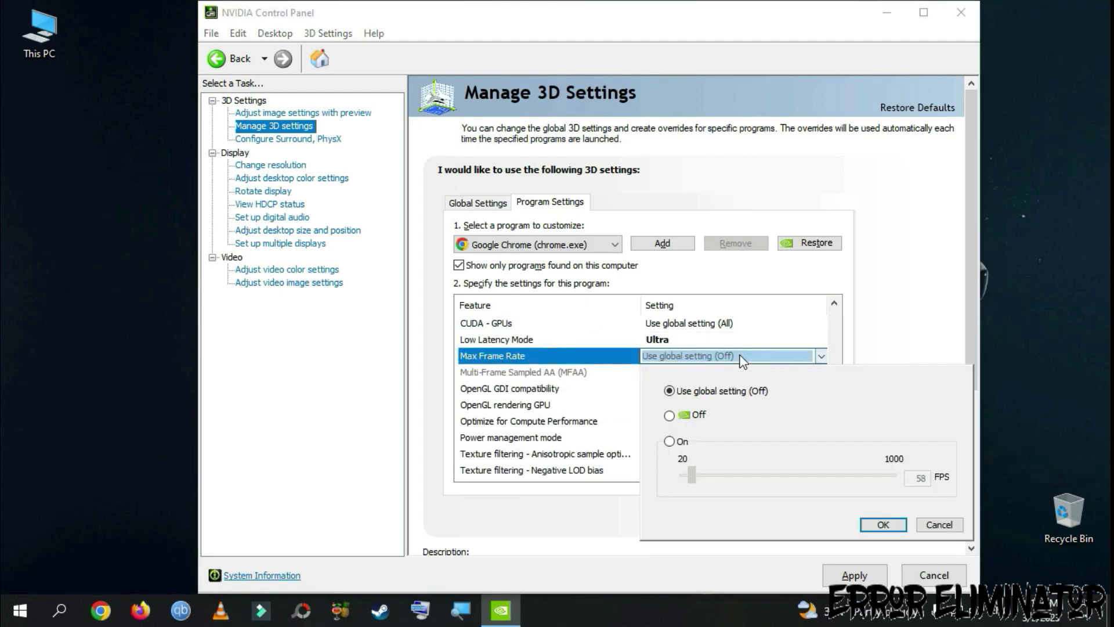
left_click(671, 415)
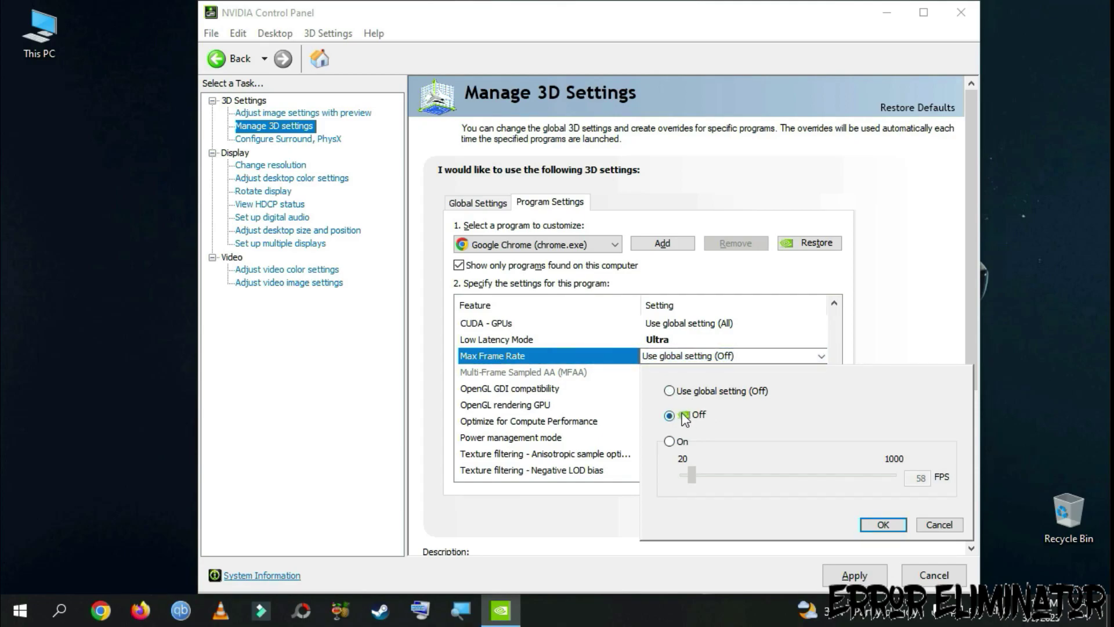
left_click(883, 525)
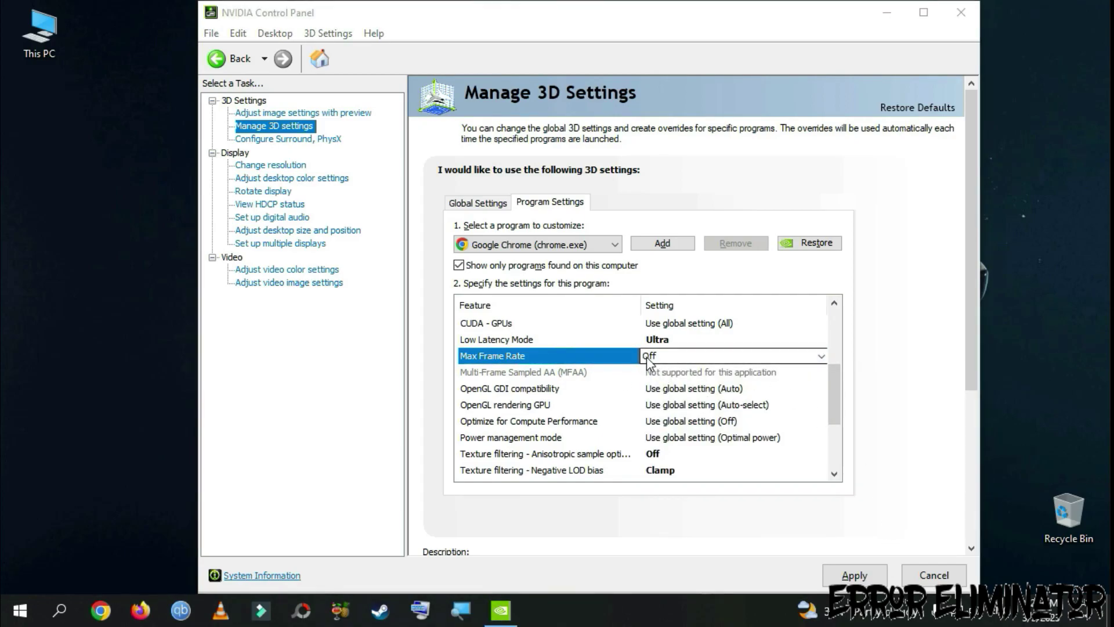
Set OpenGL GDI compatibility to Auto and OpenGL rendering GPU to NVIDIA GeForce GTX 950
left_click(495, 388)
left_click(696, 388)
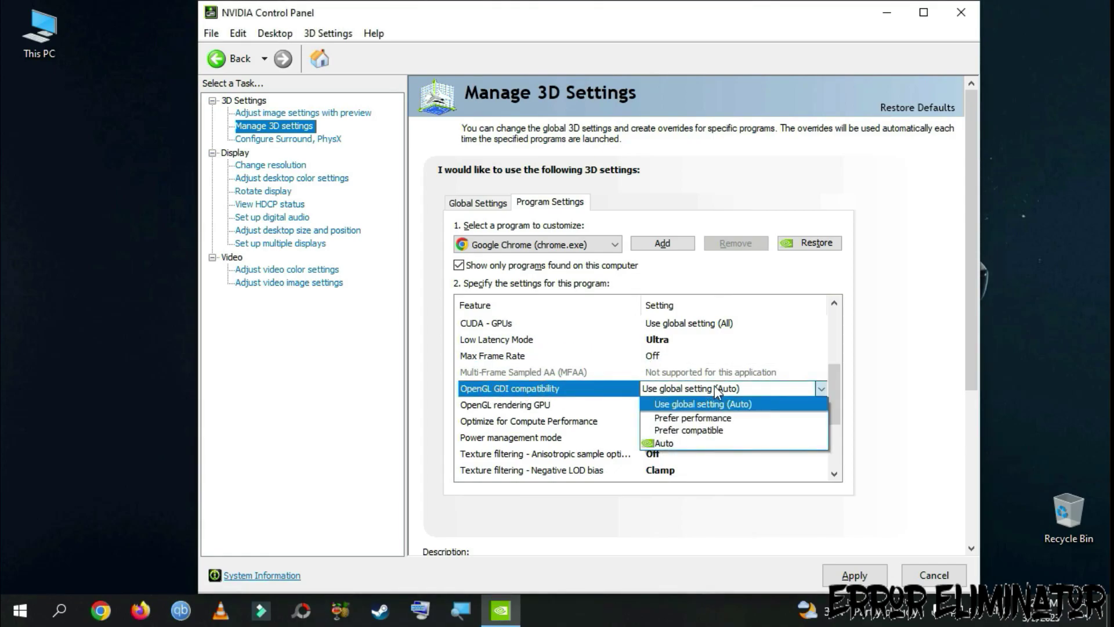
left_click(669, 441)
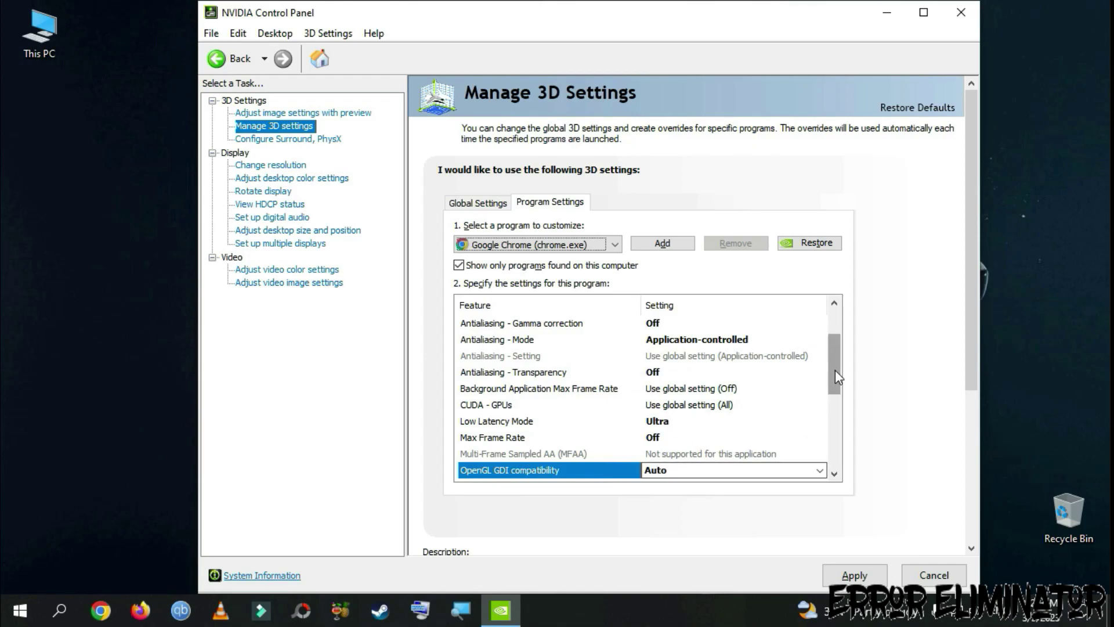
scroll(834, 370, "down", 3)
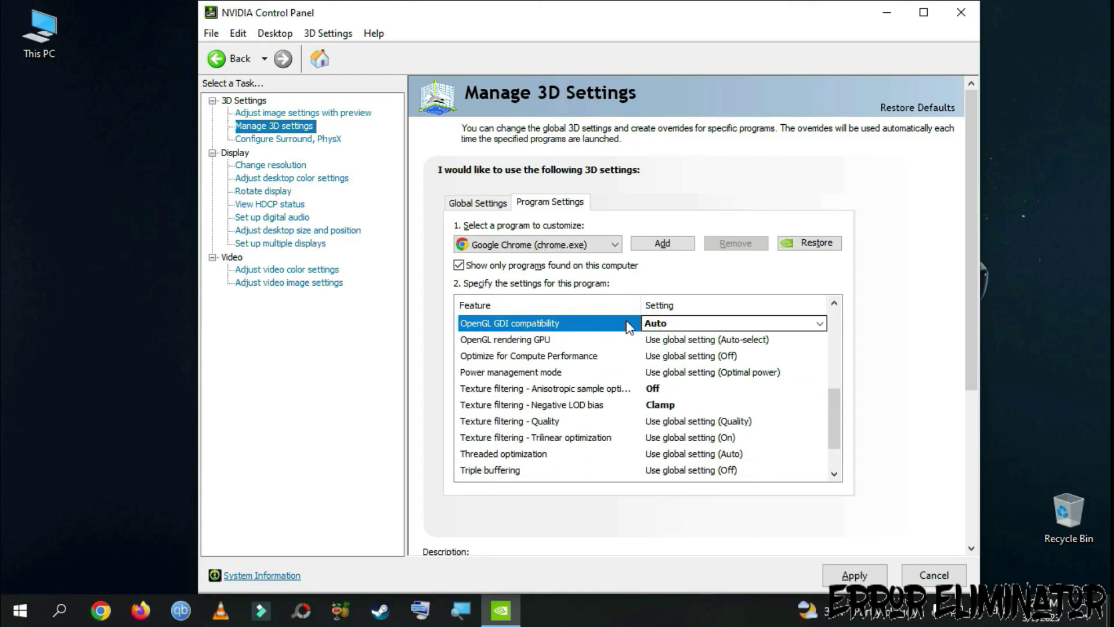
left_click(511, 339)
left_click(731, 340)
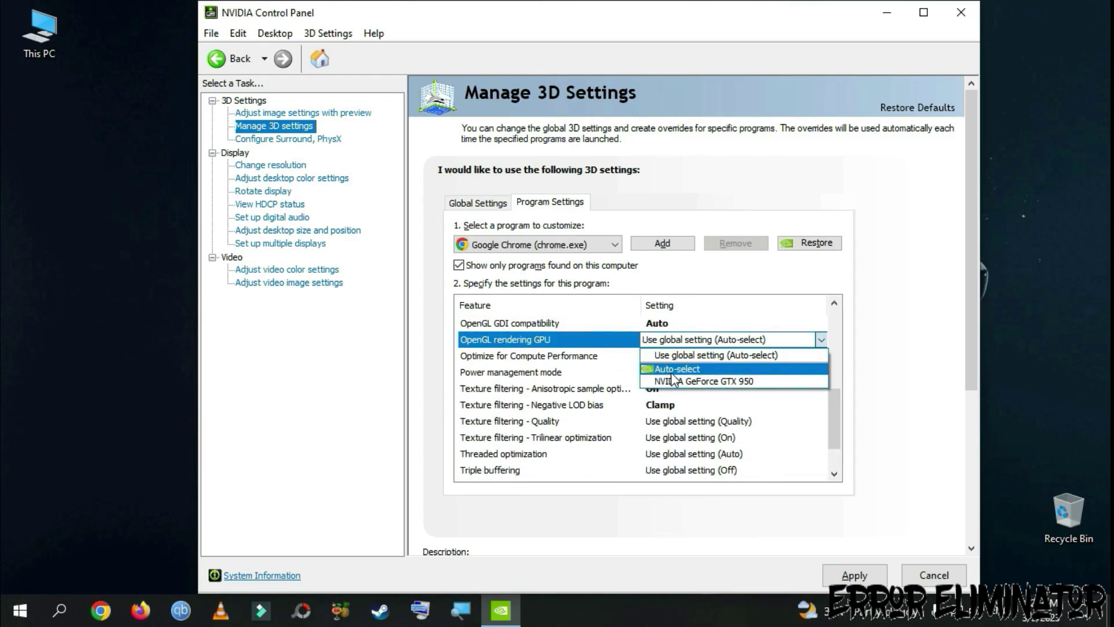
left_click(749, 381)
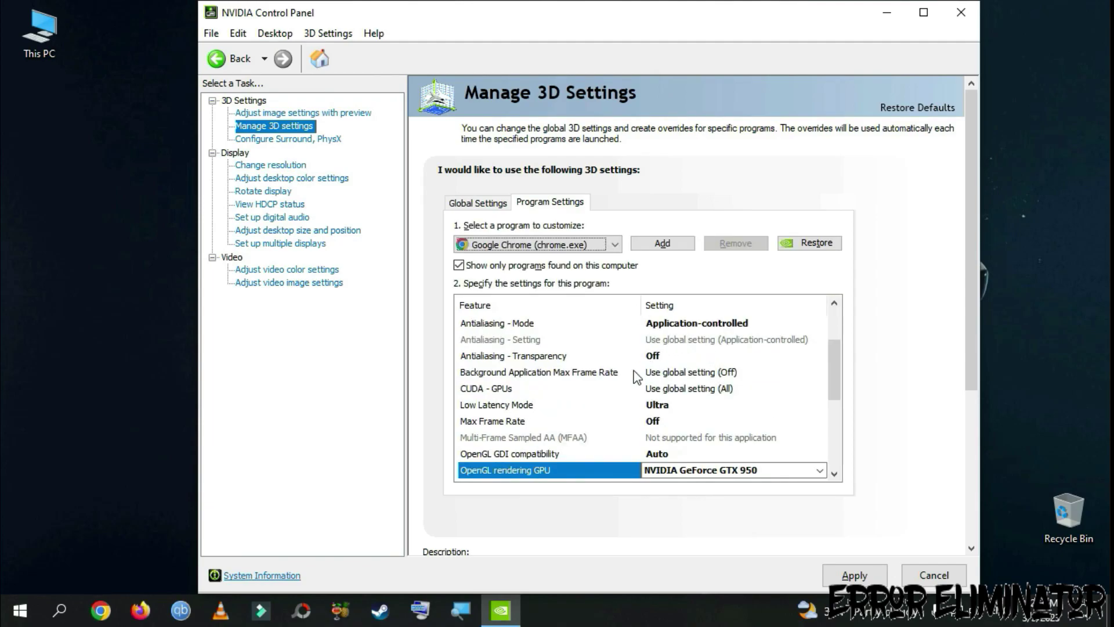
mouse_move(834, 418)
left_mouse_down()
mouse_move(840, 391)
mouse_move(833, 422)
left_mouse_up()
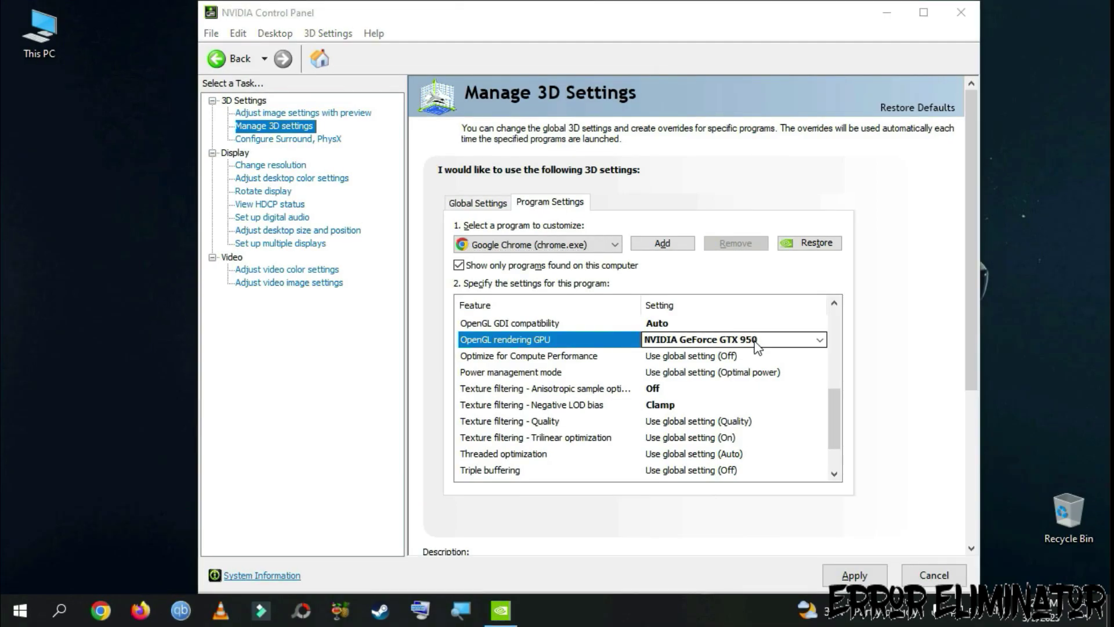
Set compute performance optimization On, power management Prefer maximum performance, anisotropic sample optimization On
left_click(513, 356)
left_click(732, 356)
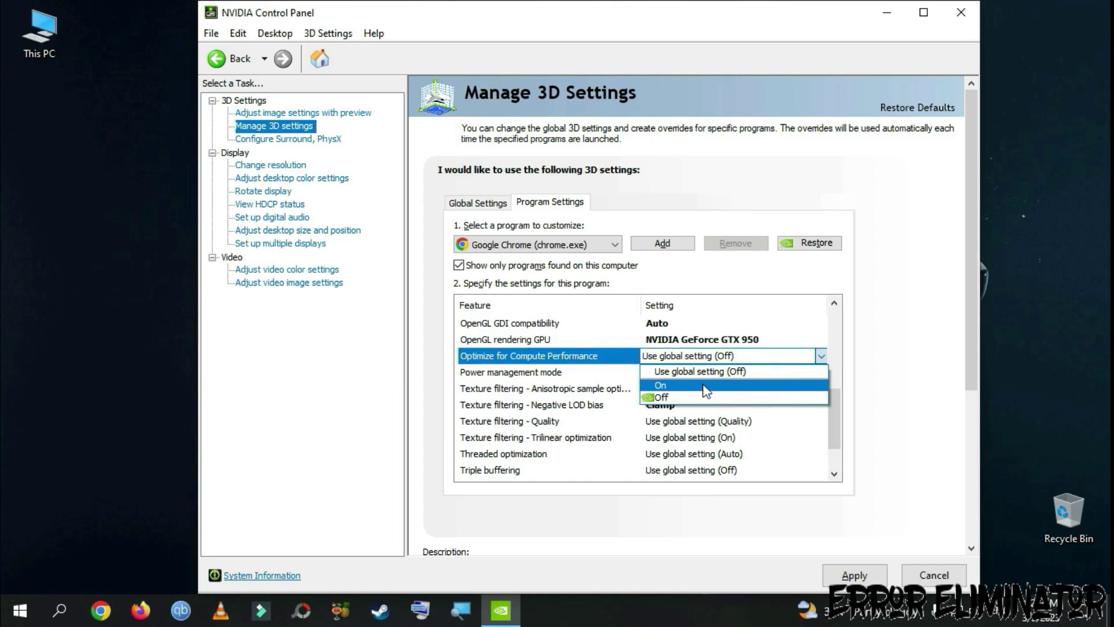
left_click(662, 385)
left_click_drag(829, 376, 831, 431)
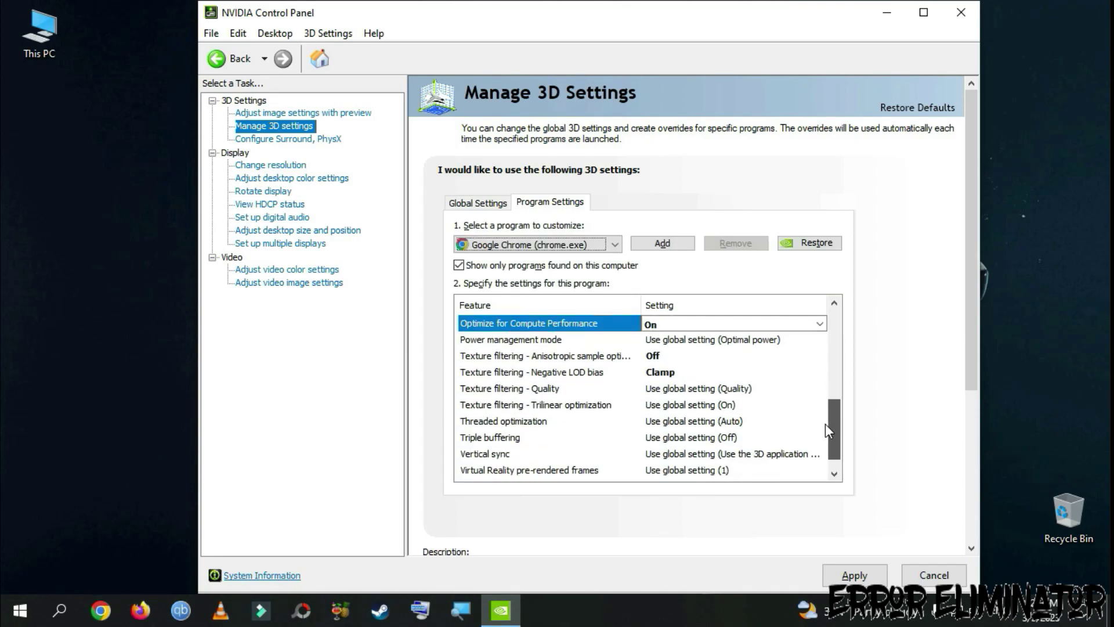
left_click(508, 341)
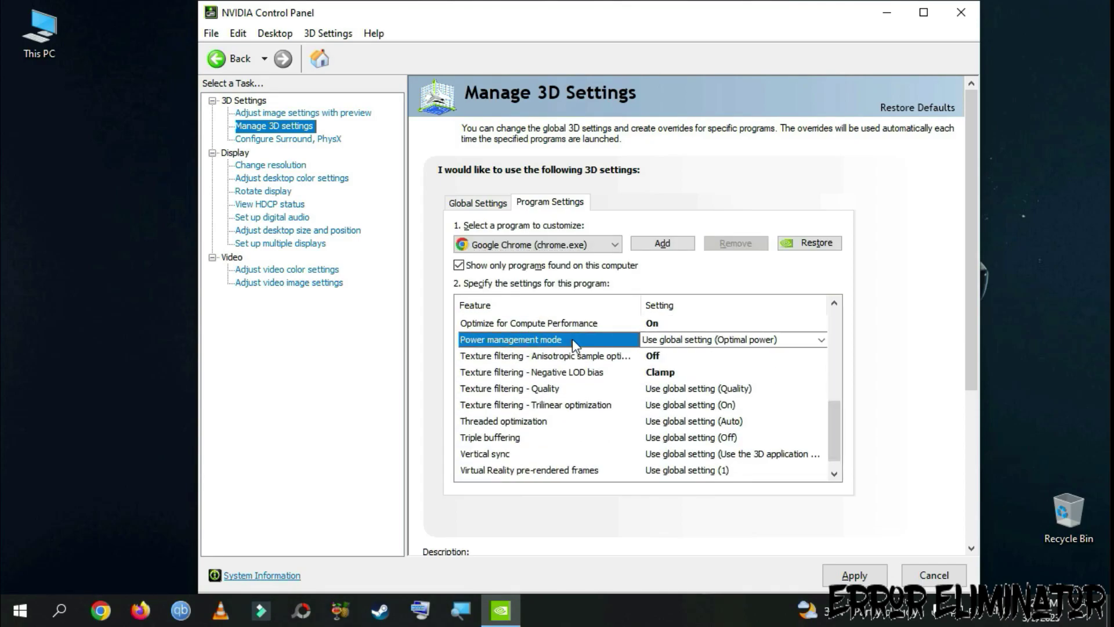
left_click(702, 339)
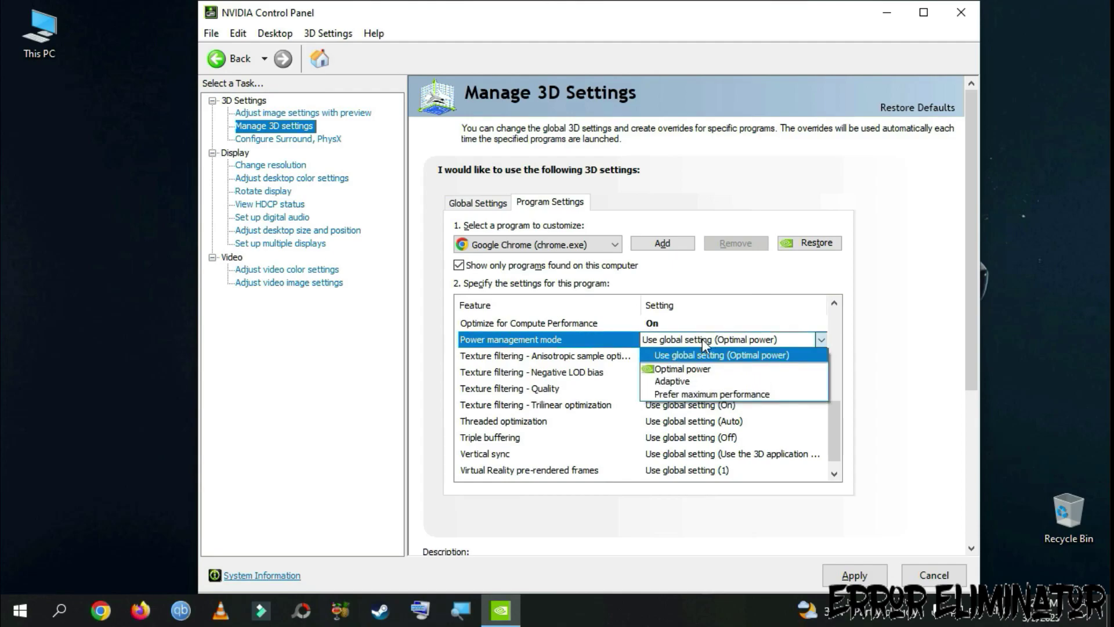
left_click(706, 393)
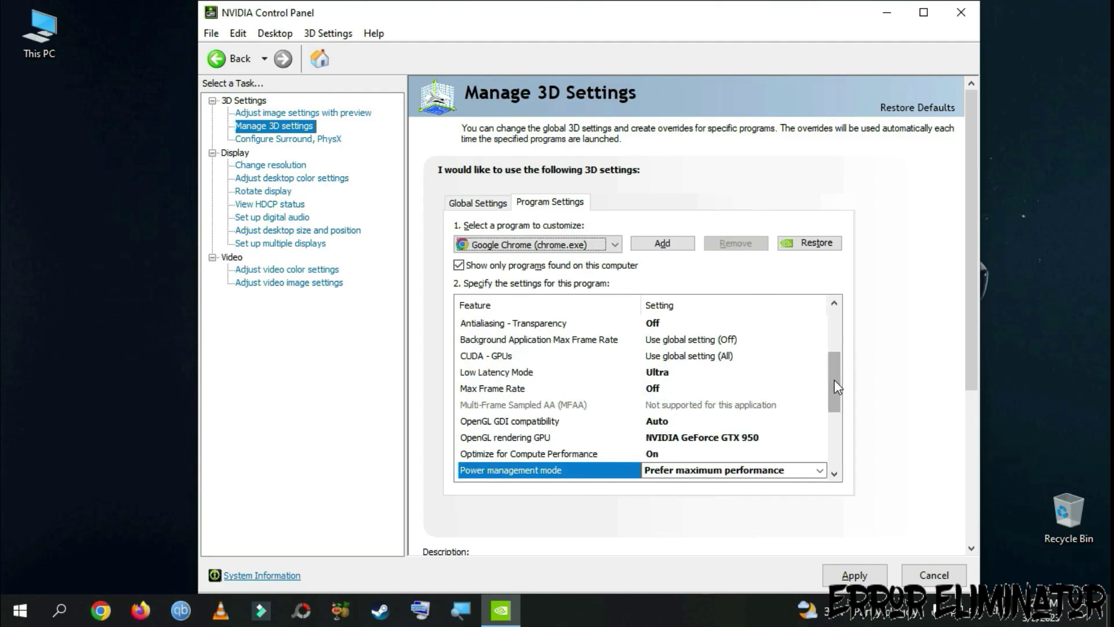
scroll(706, 396, "down", 3)
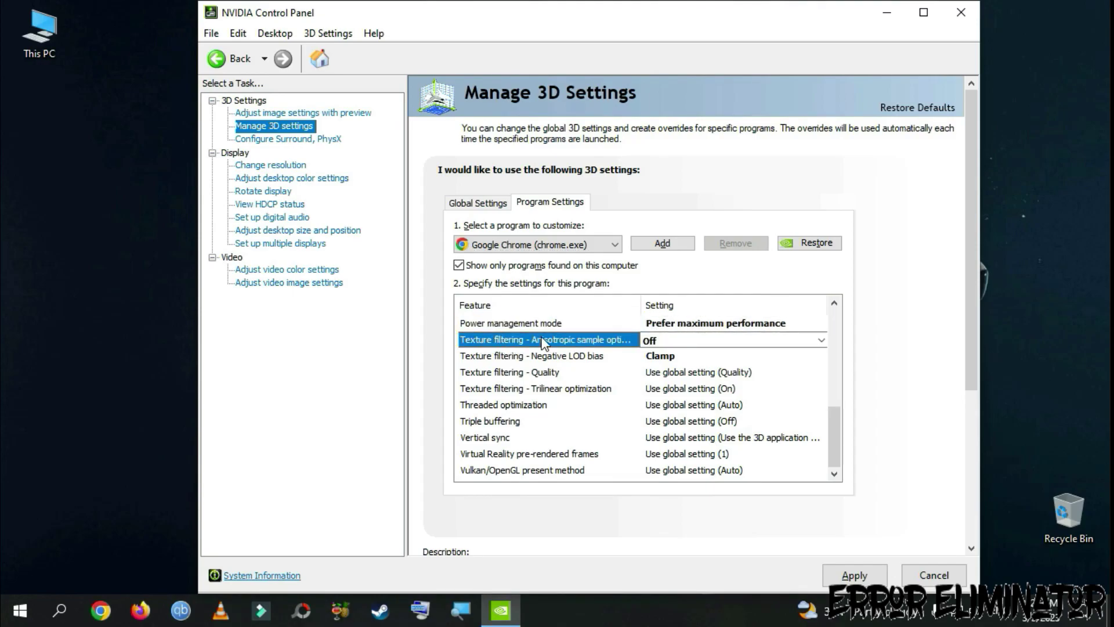
left_click(702, 341)
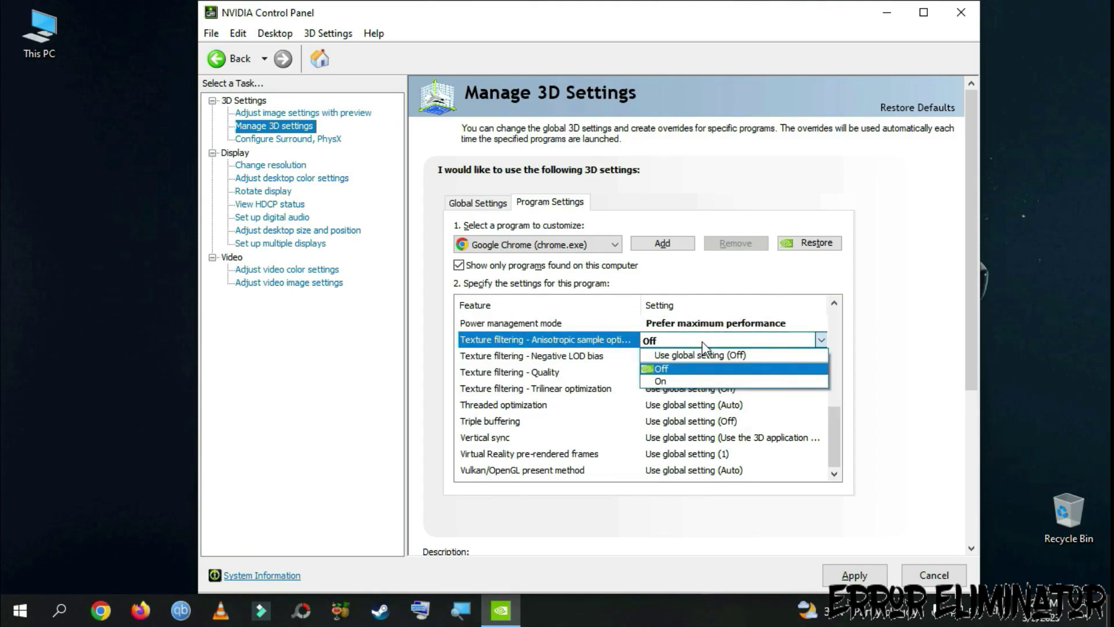
left_click(669, 381)
mouse_move(834, 426)
left_mouse_down()
mouse_move(838, 403)
mouse_move(830, 451)
left_mouse_up()
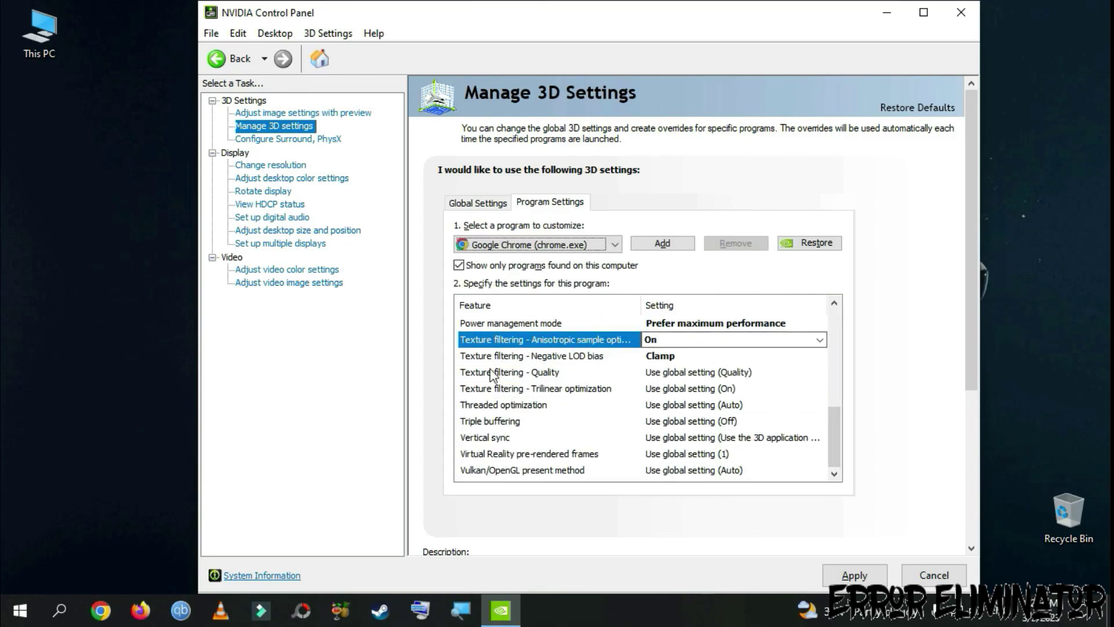
Set texture filtering quality High performance, trilinear optimization On, threaded optimization Off
left_click(533, 373)
left_click(717, 371)
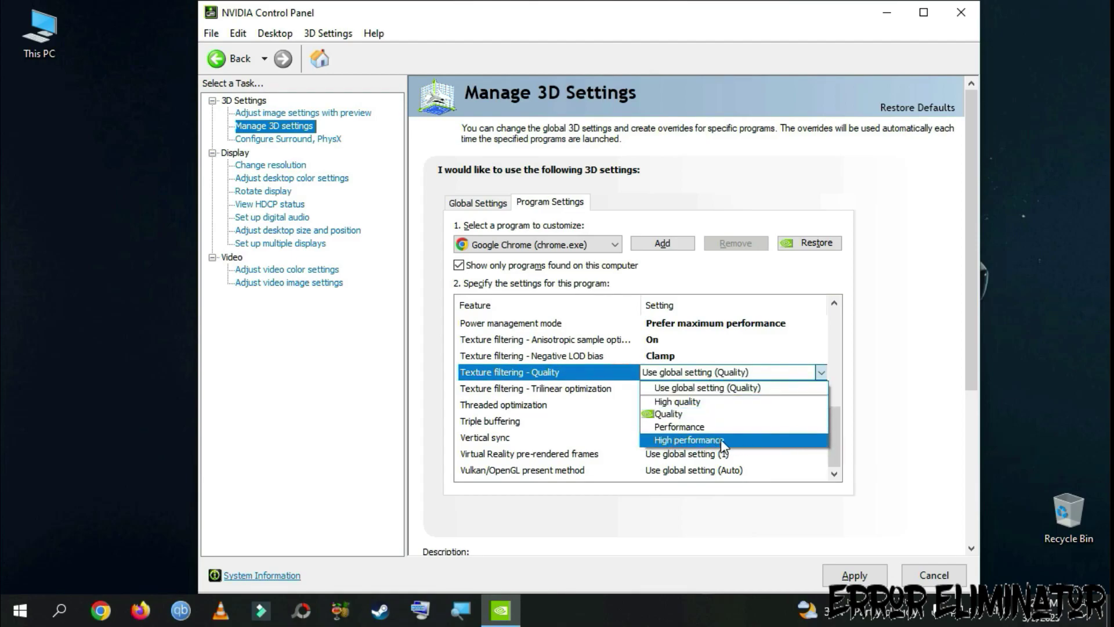
left_click(687, 440)
left_click_drag(839, 407, 836, 452)
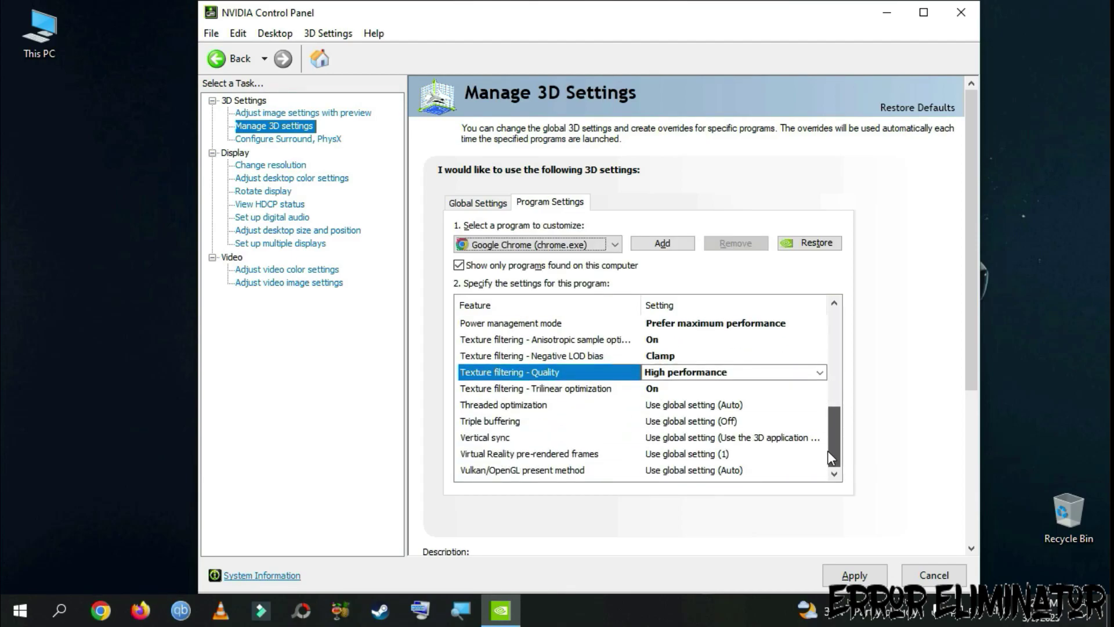
left_click(678, 388)
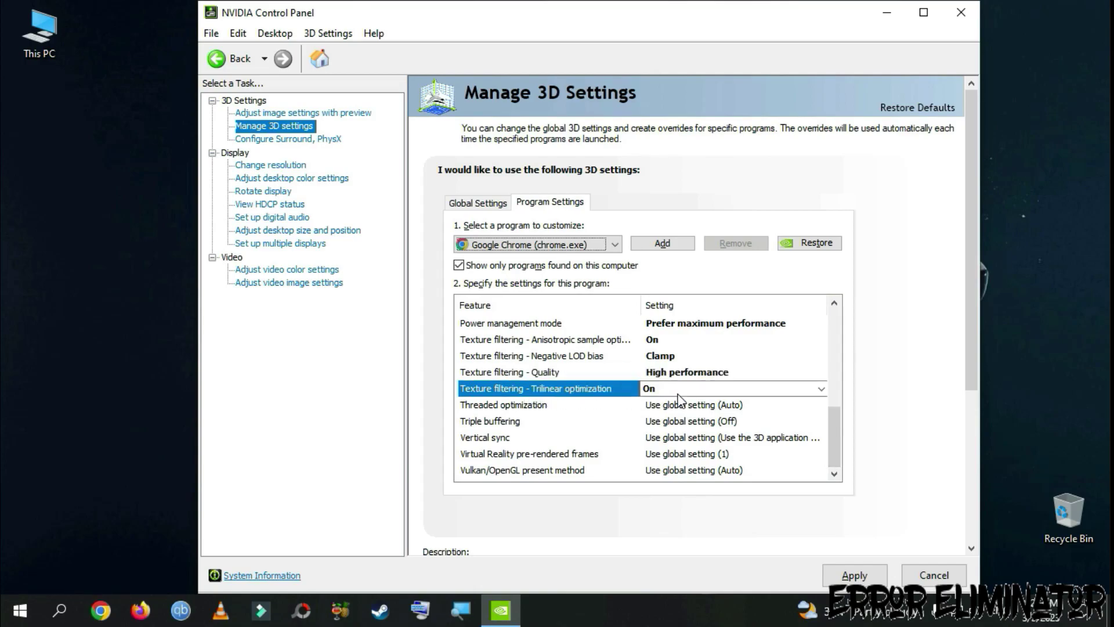
left_click(819, 388)
left_click(678, 430)
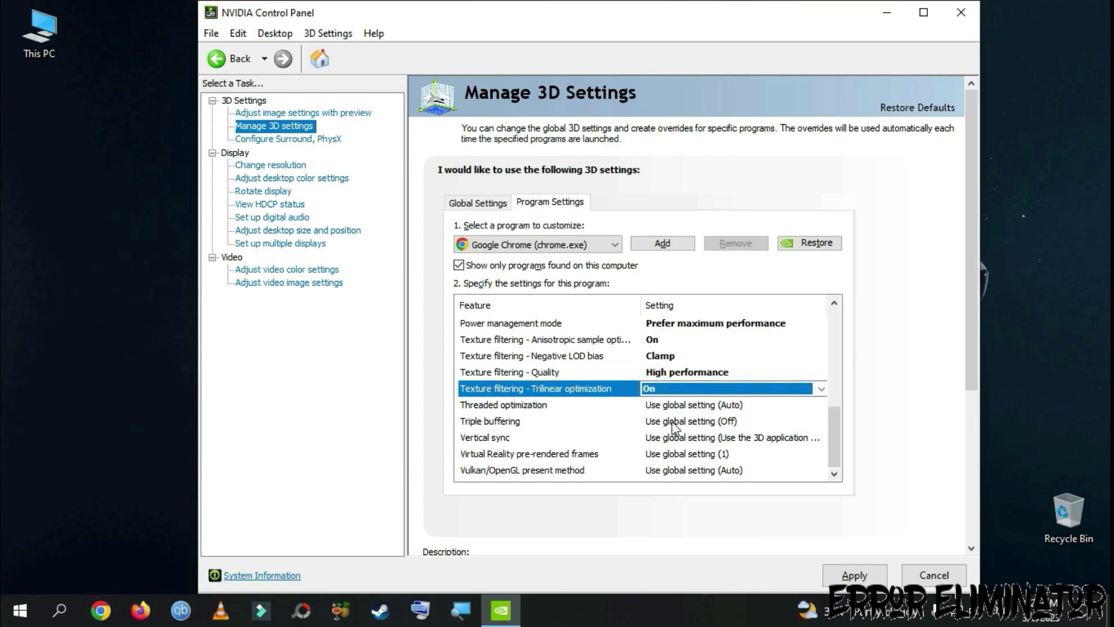
left_click(689, 405)
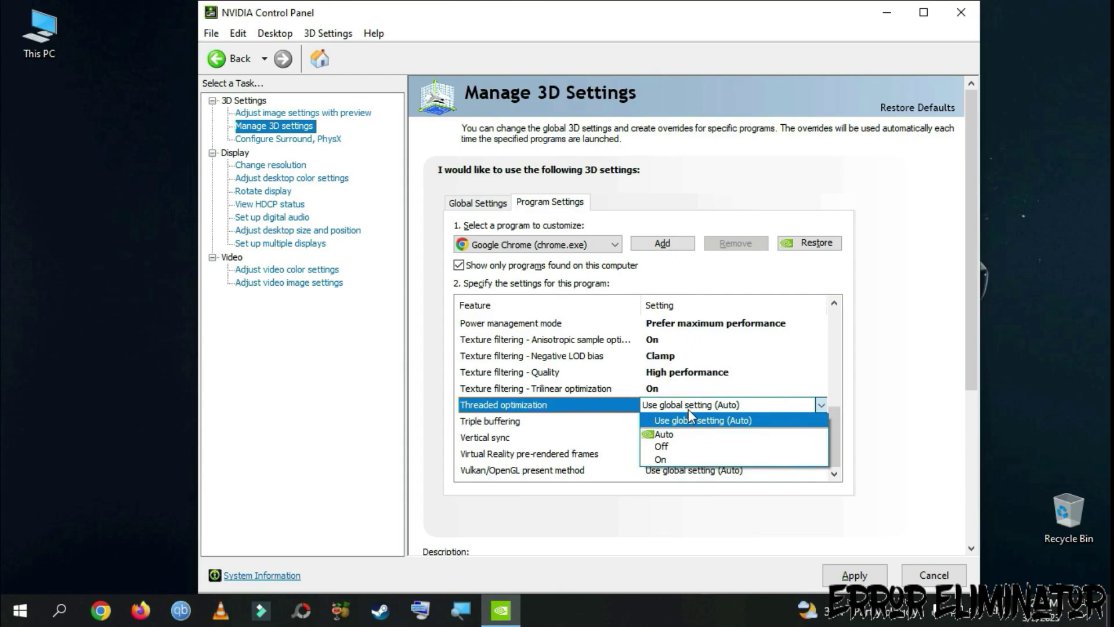
left_click(671, 449)
scroll(696, 410, "up", 2)
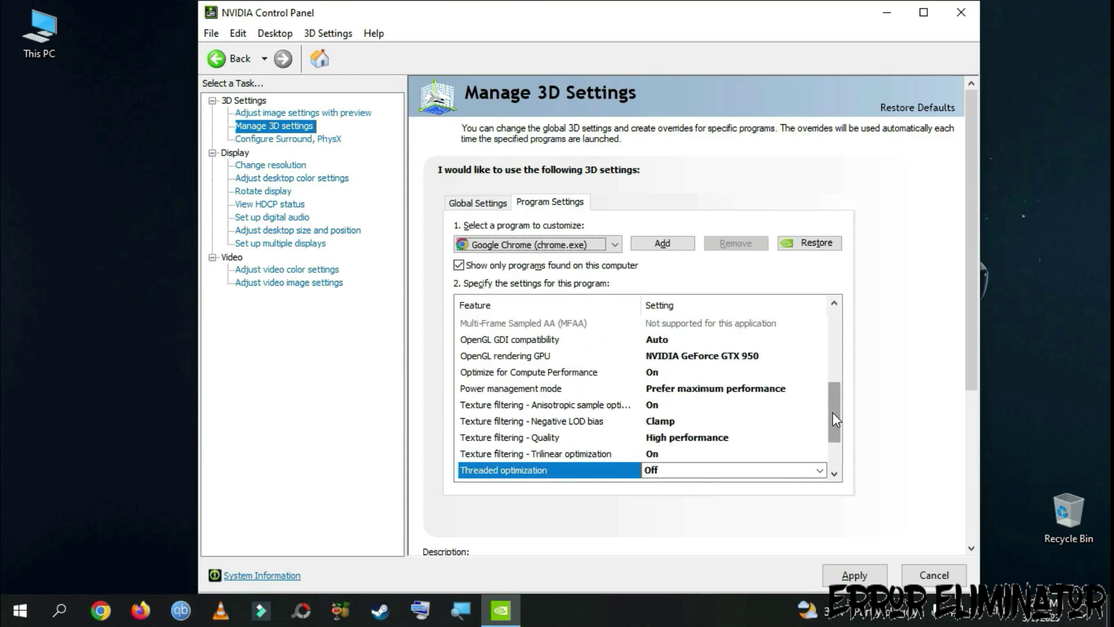
scroll(696, 409, "down", 2)
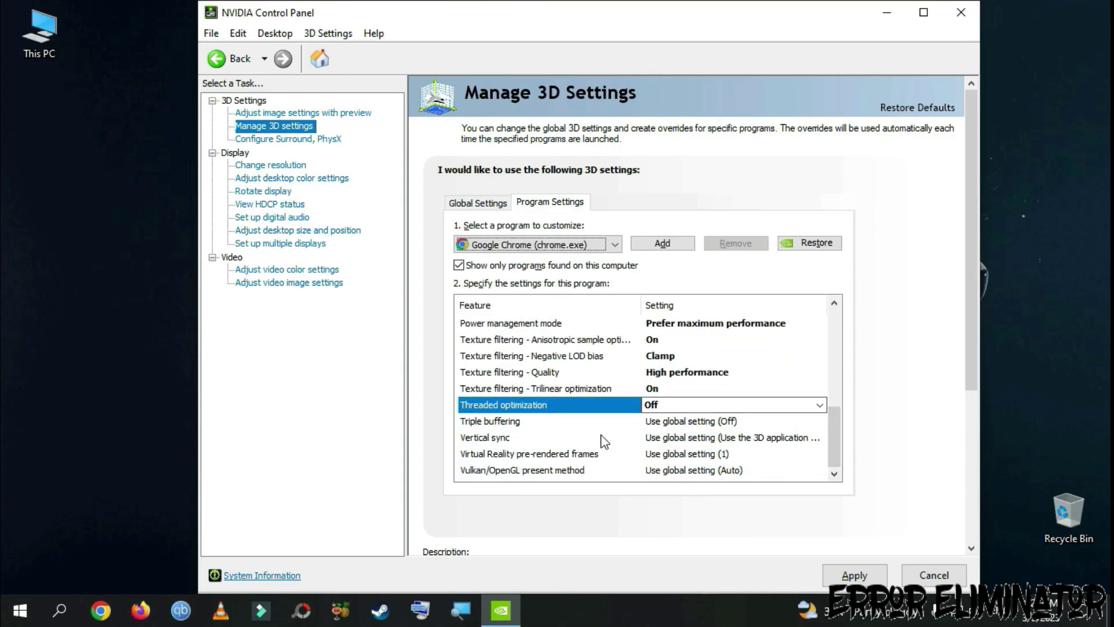
Set Chrome's vertical sync Off and Vulkan/OpenGL present method Auto, then apply all overrides
left_click(681, 444)
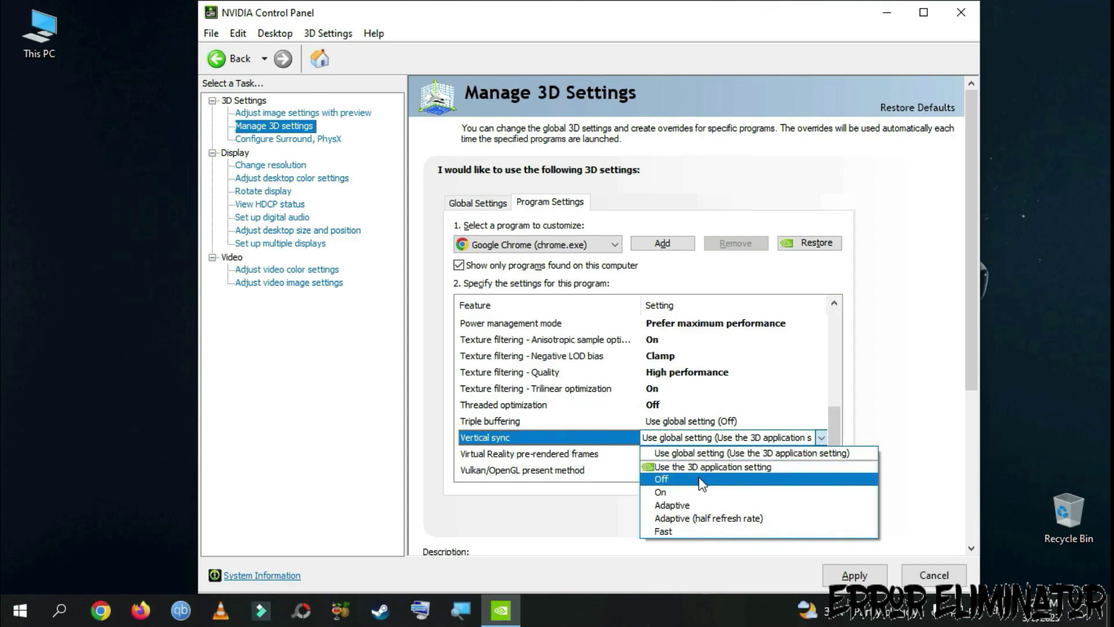
left_click(662, 480)
scroll(740, 409, "up", 1)
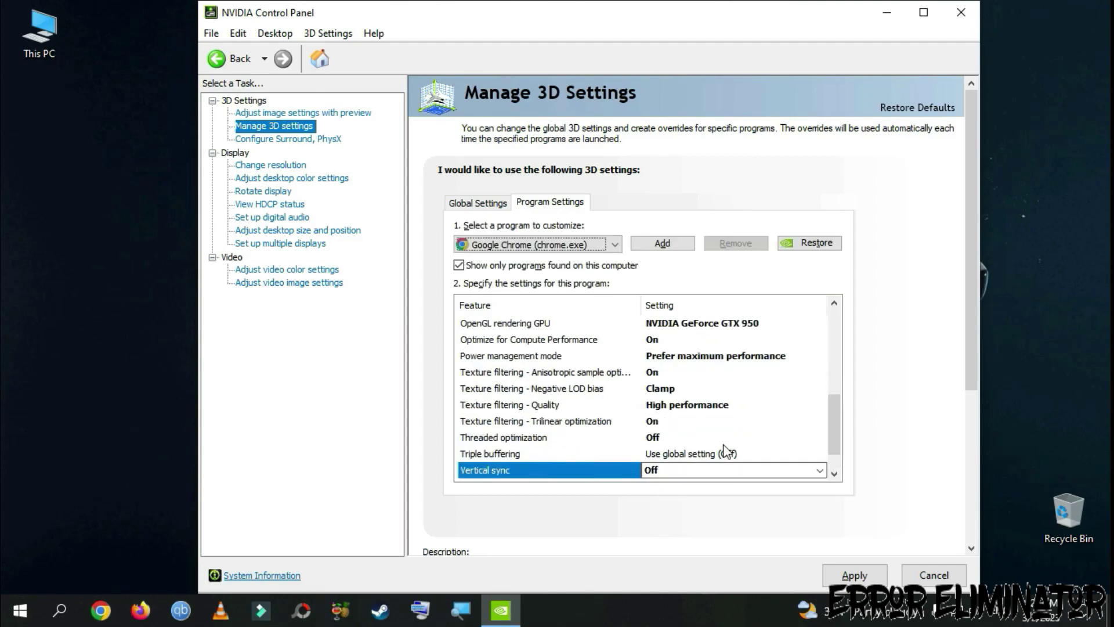
scroll(829, 415, "down", 1)
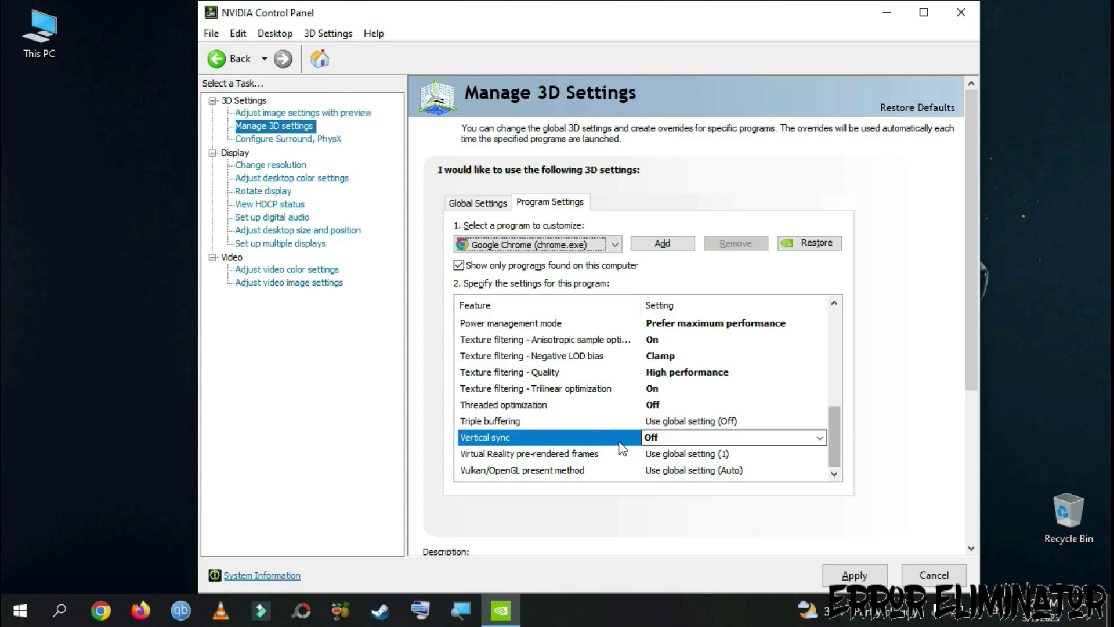
left_click(700, 470)
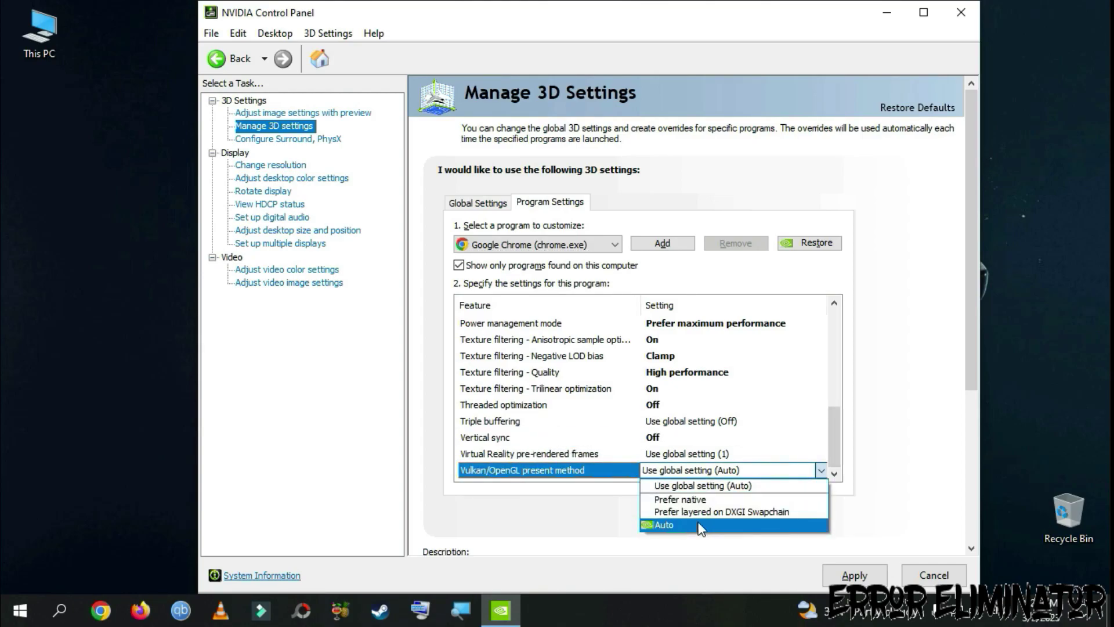
left_click(663, 526)
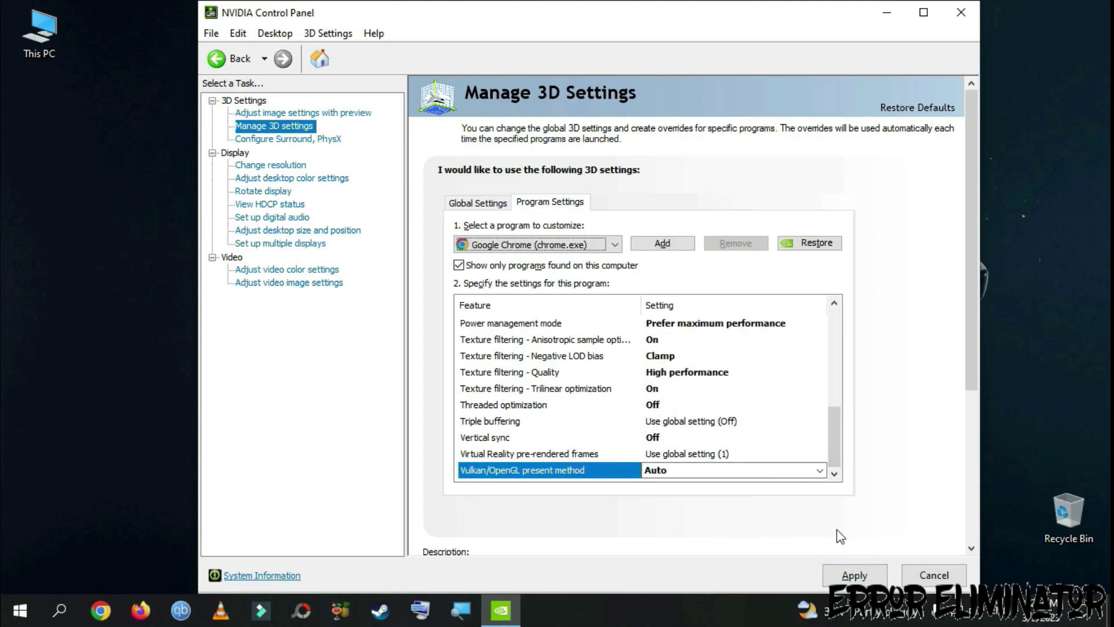
left_click(857, 575)
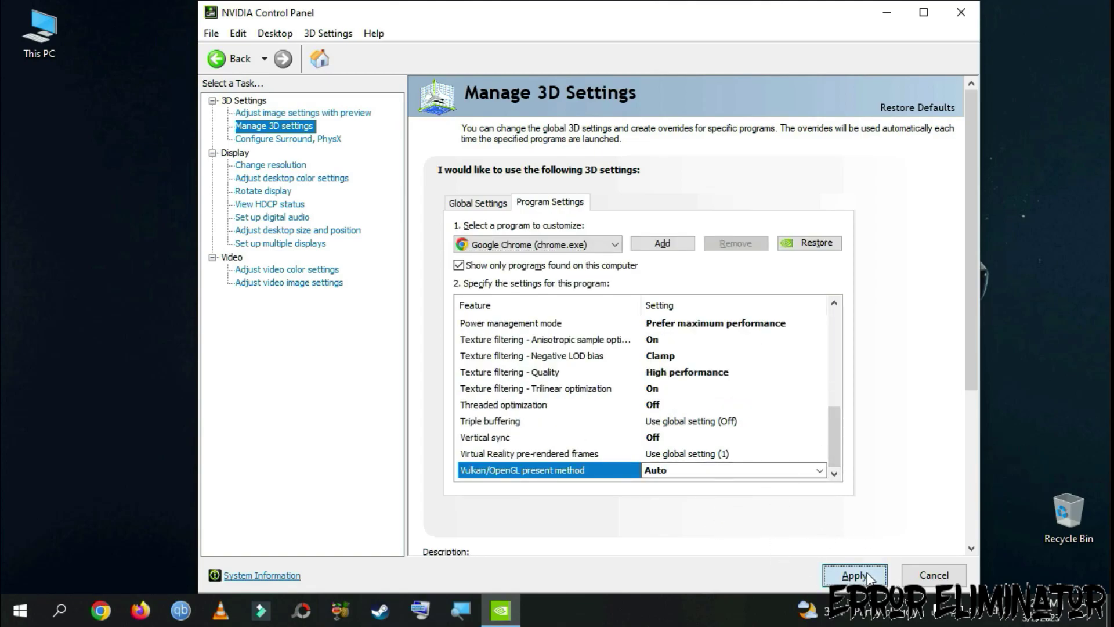